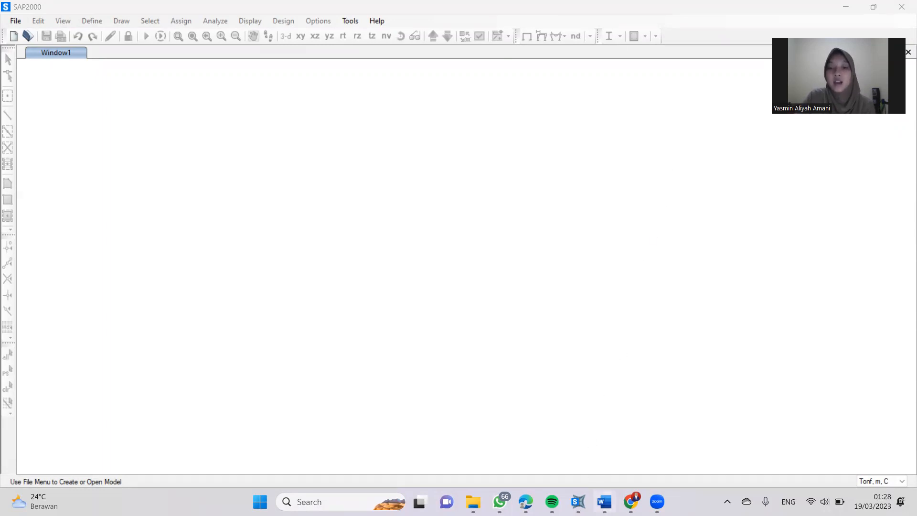
Step: Switch to the Word document, review the truss diagram's dimensions, supports and loads, and return to SAP2000
mouse_move(631, 501)
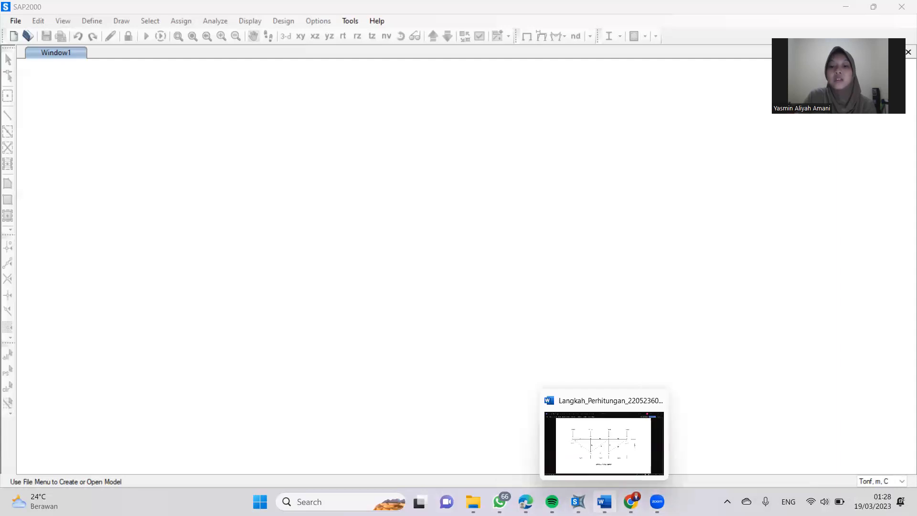
click(604, 442)
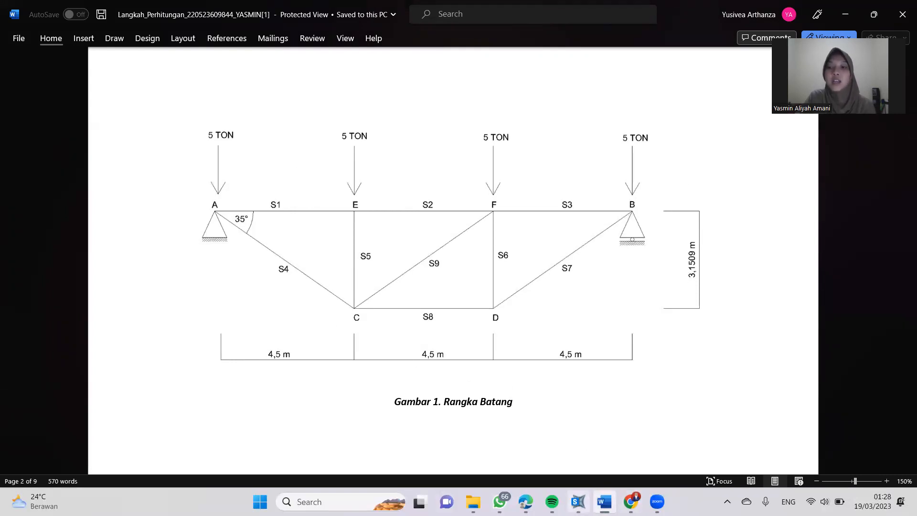
mouse_move(578, 502)
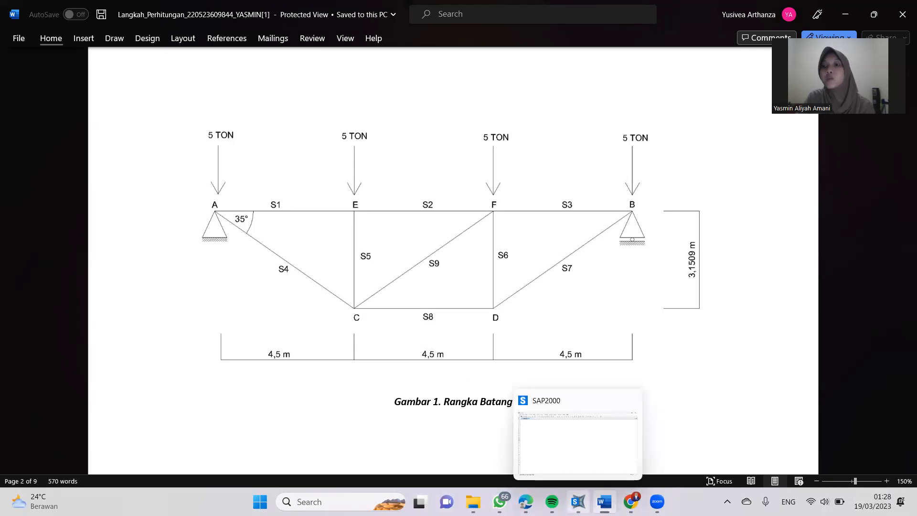
click(578, 444)
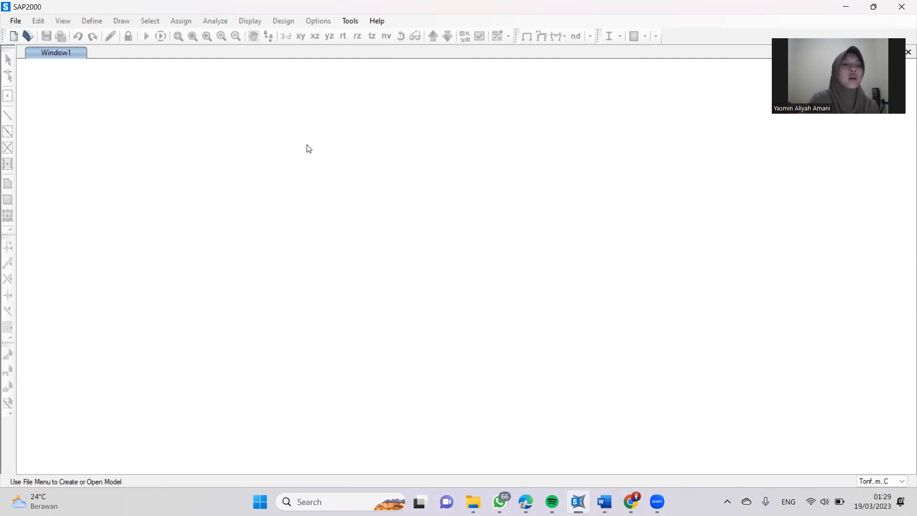
Step: Create a blank model with Tonf, m, C units and keep a single 3-D view window
click(17, 22)
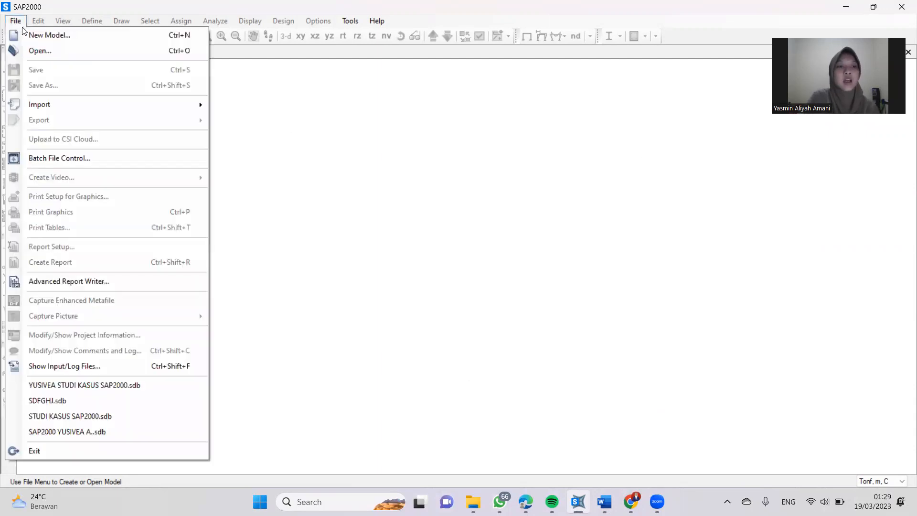
click(33, 35)
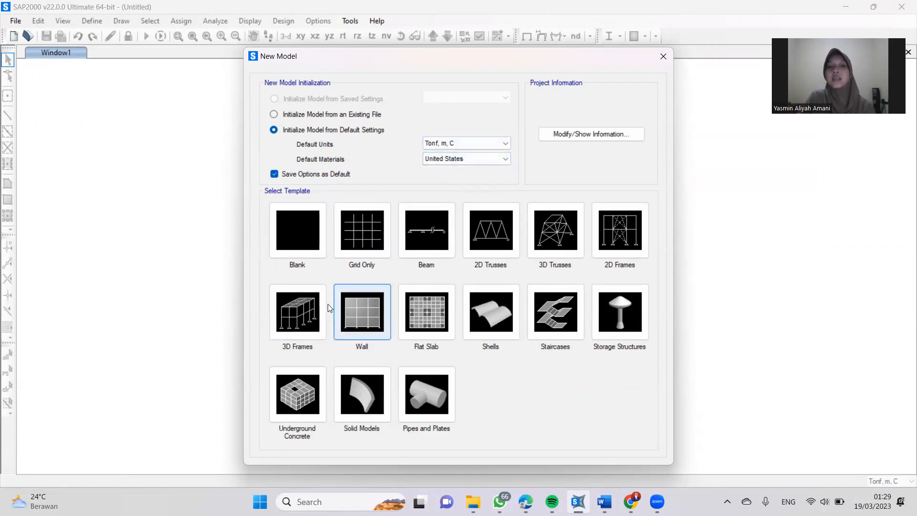
click(286, 235)
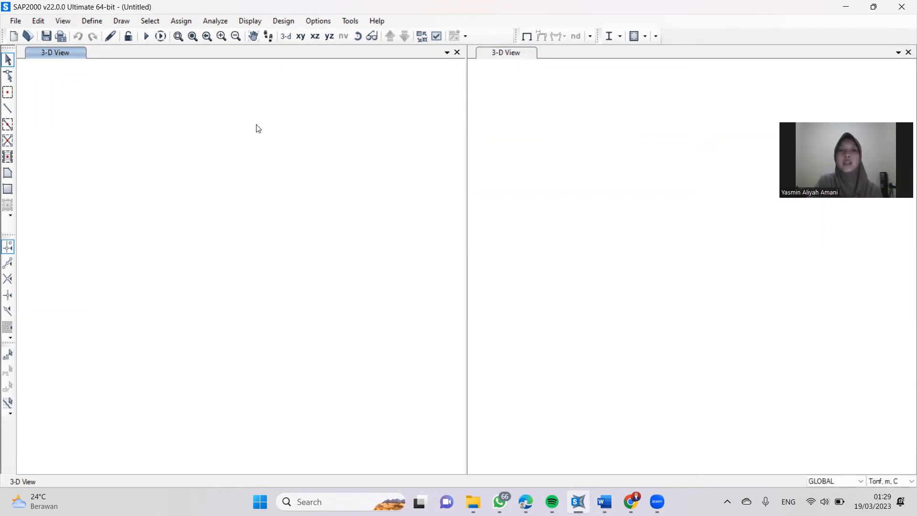
click(903, 53)
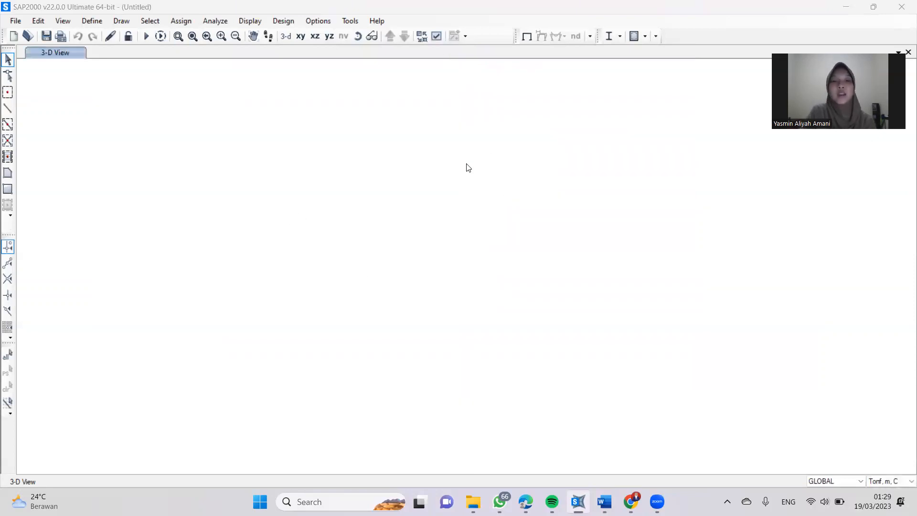
Step: Open the GLOBAL grid system for modification and add two X grid lines at ordinate 0
right_click(417, 201)
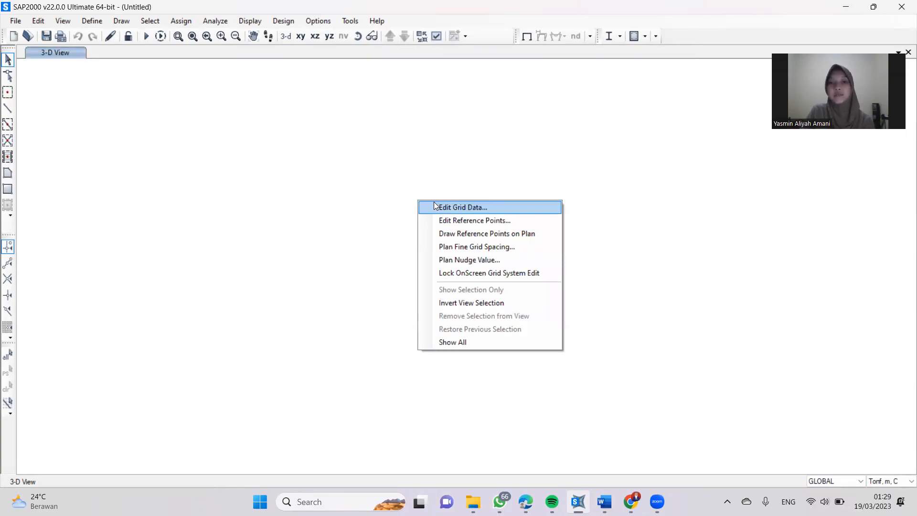
click(435, 206)
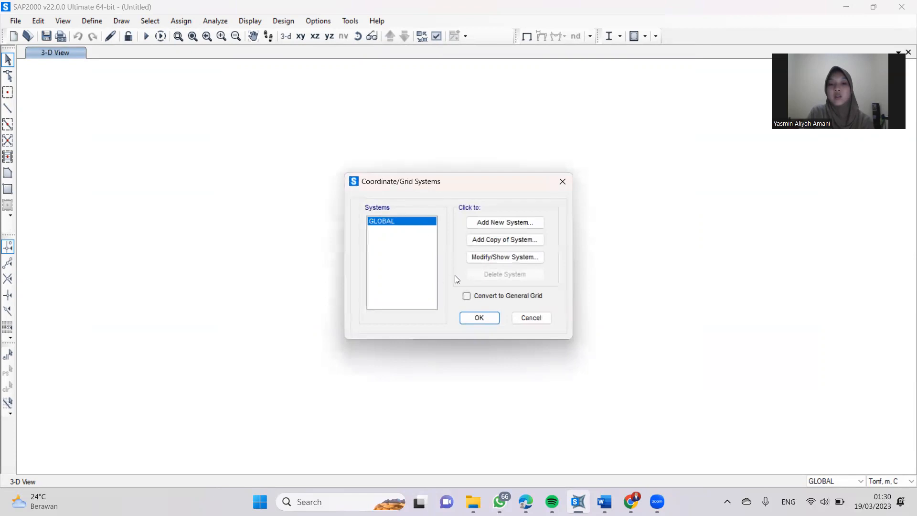
click(490, 258)
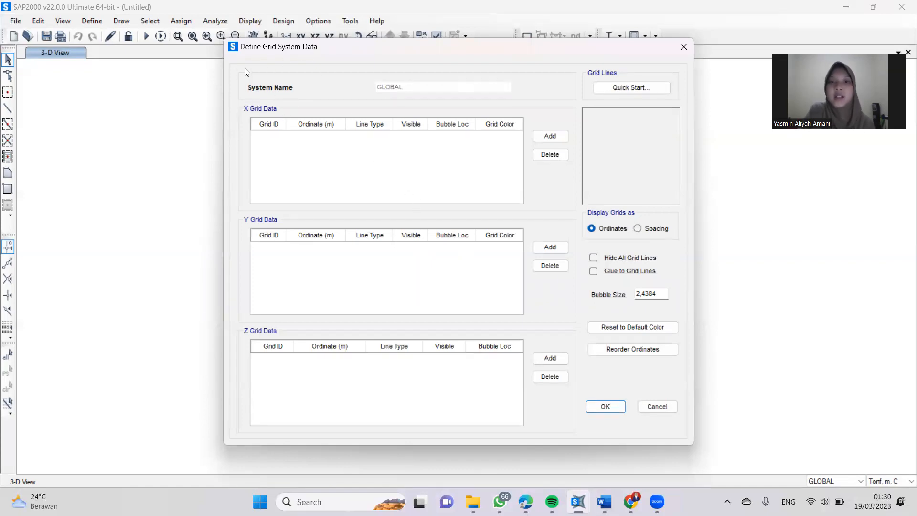
click(551, 137)
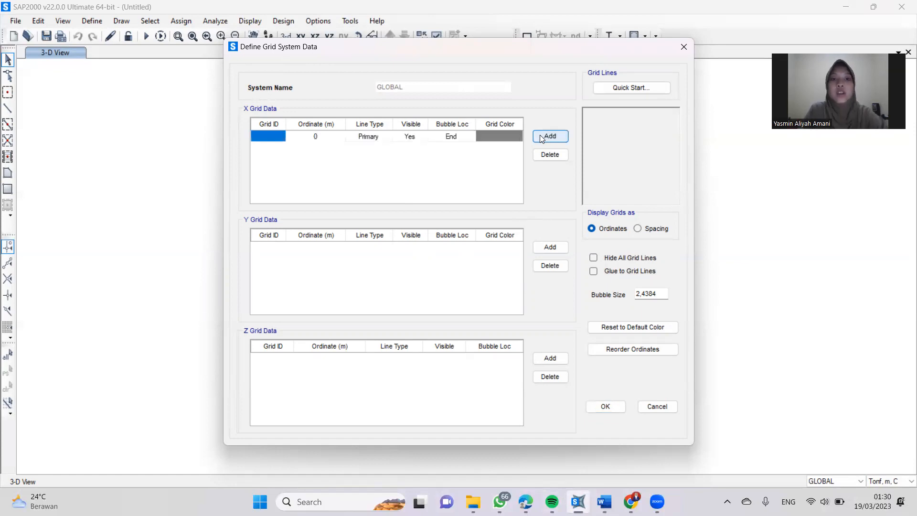
click(550, 137)
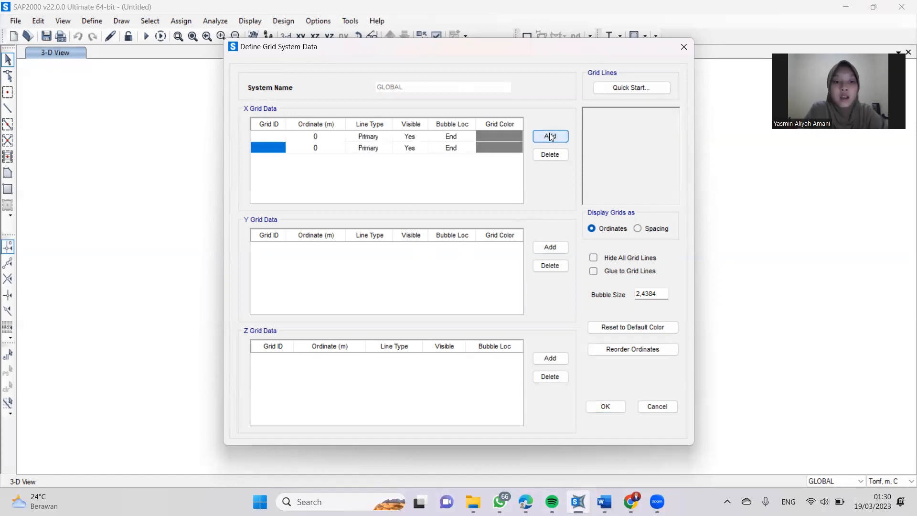
text(4,5)
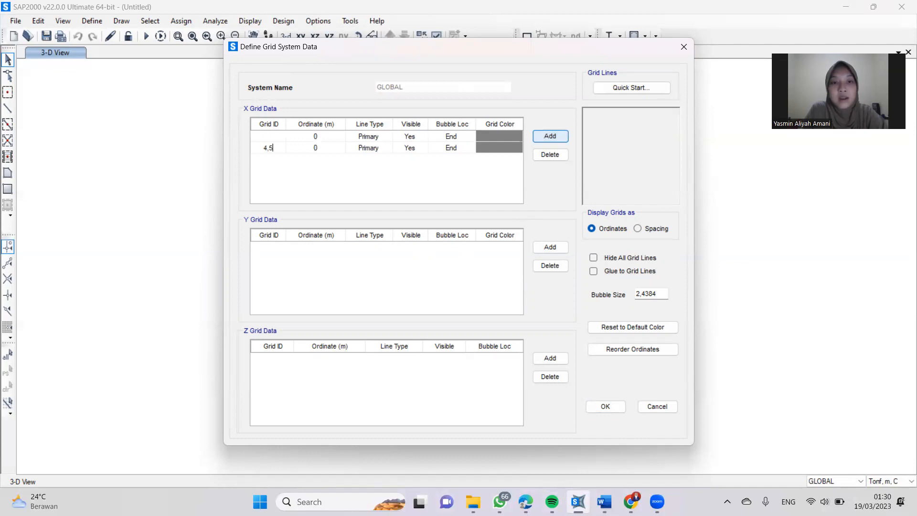
key(BackSpace)
key(BackSpace)
key(BackSpace)
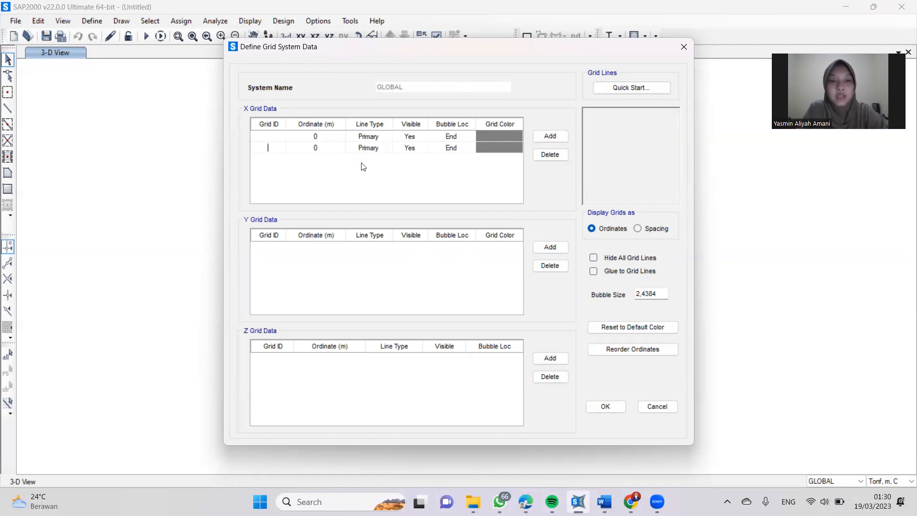
Step: Set the second X grid ordinate to 4,5 m and add two more X grid lines at 9 and 13,5 m
click(323, 151)
text(4,5)
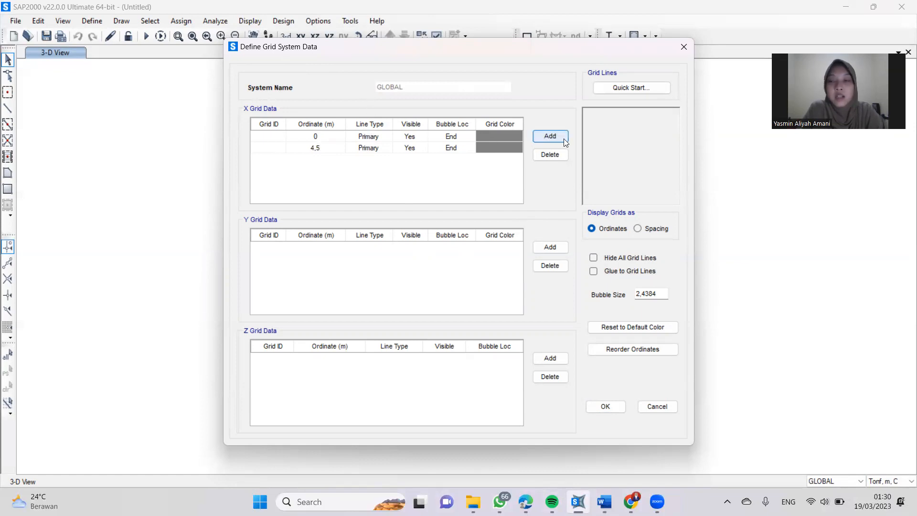
click(550, 137)
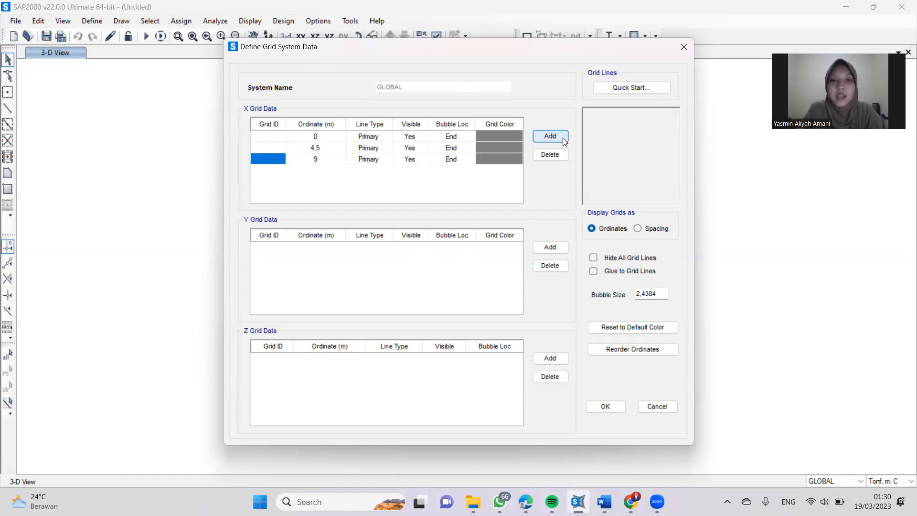
click(563, 137)
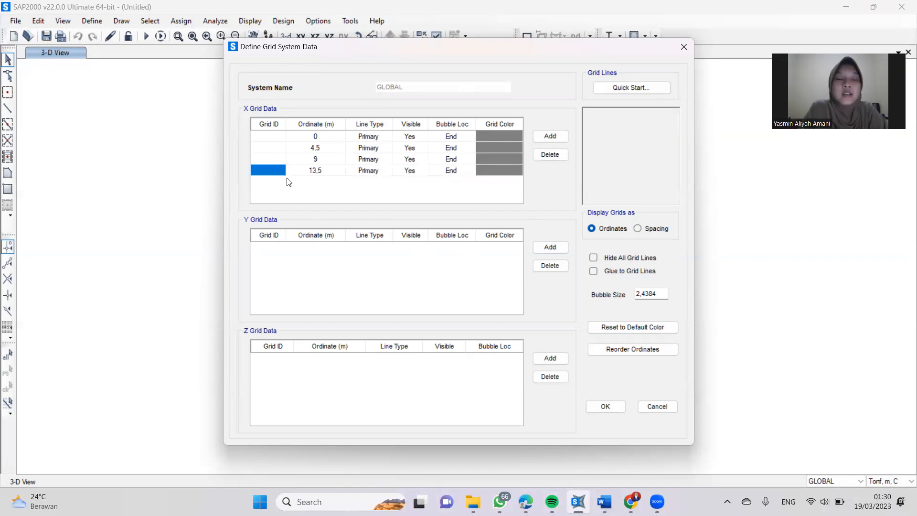
Step: Label the four X grid lines A, E, F and B in order of increasing ordinate
click(276, 139)
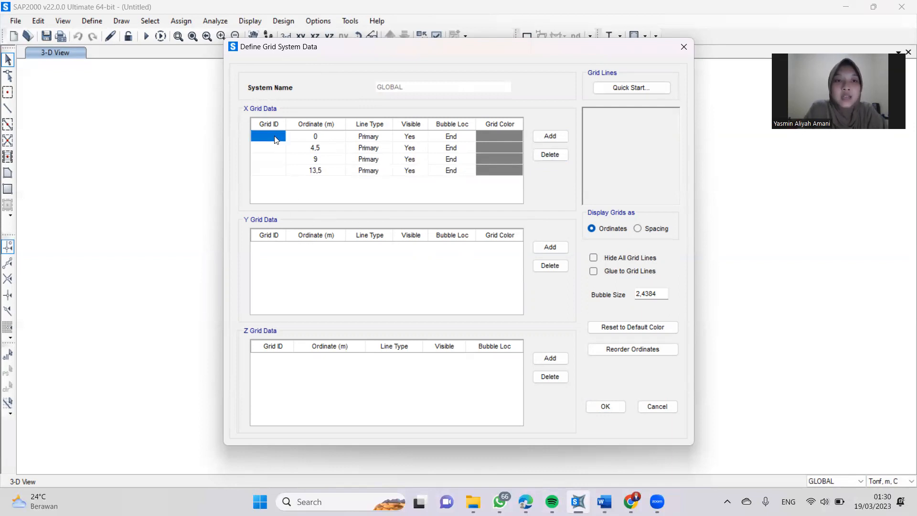
text(a)
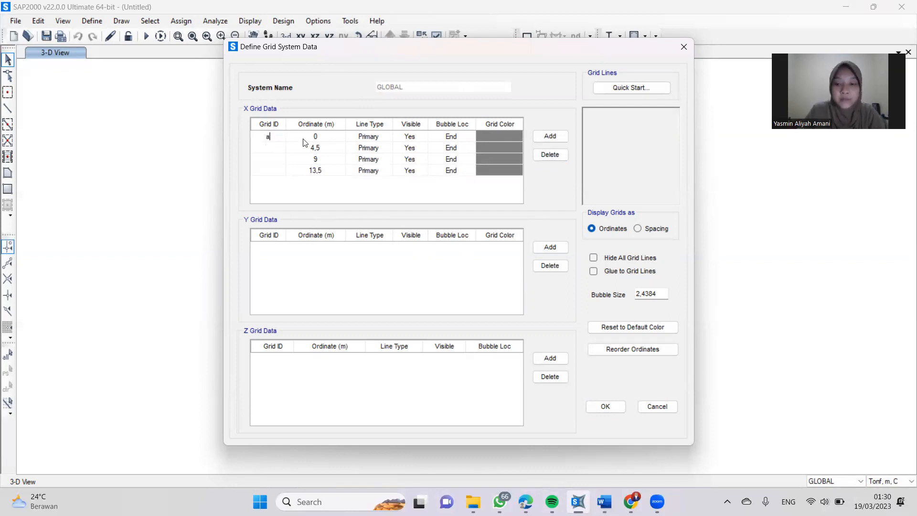
key(Caps_Lock)
text(A)
click(274, 147)
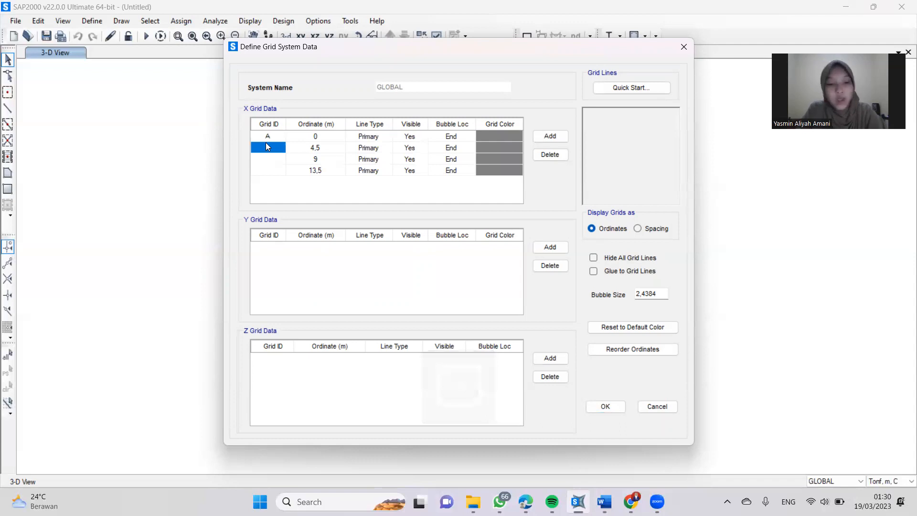
text(E)
click(271, 163)
text(F)
click(272, 172)
text(B)
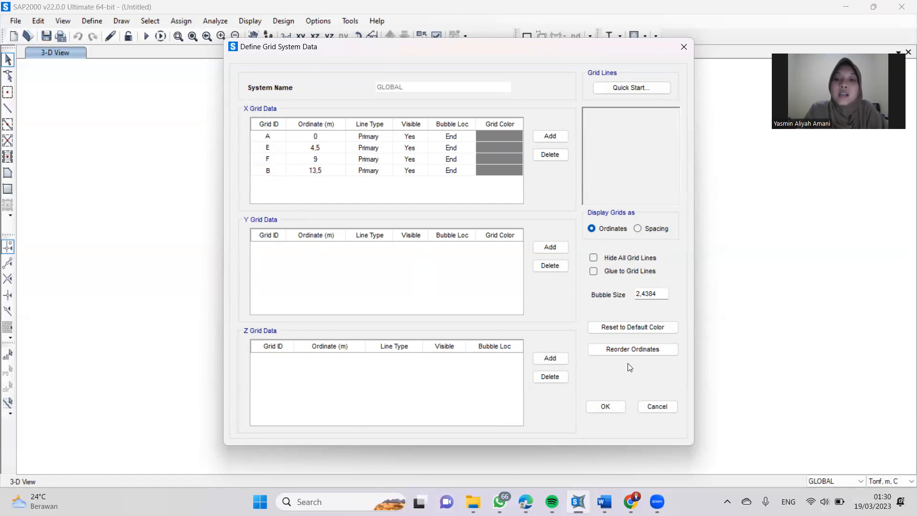
Step: Add one Y grid line at 0 and two Z grid lines at 0 and 3,1509 m
click(551, 249)
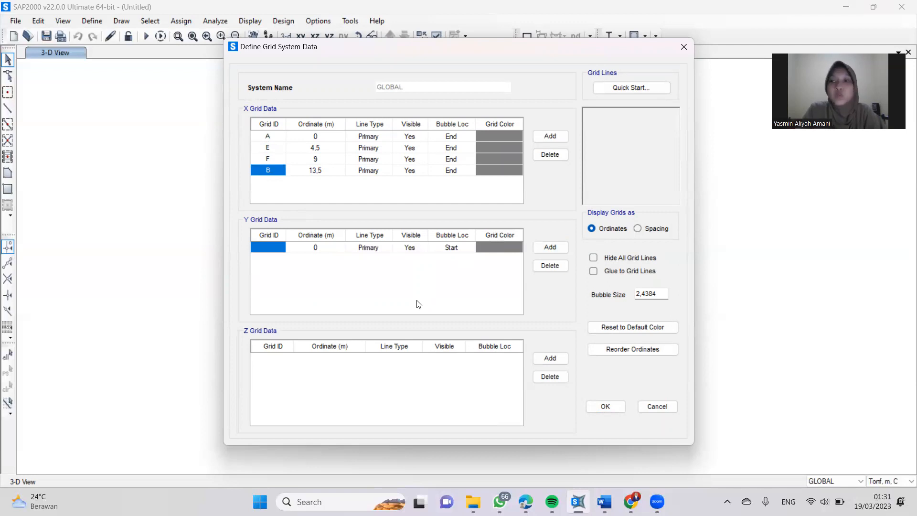
click(555, 359)
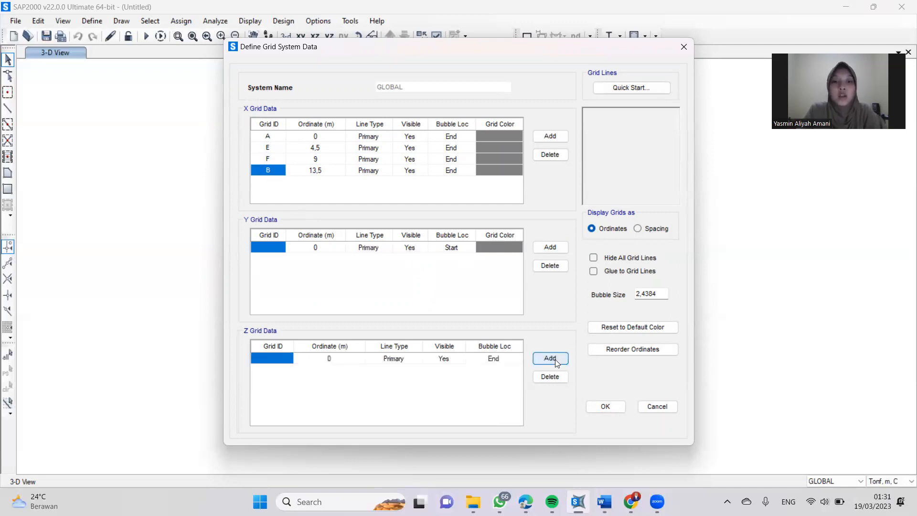
click(555, 359)
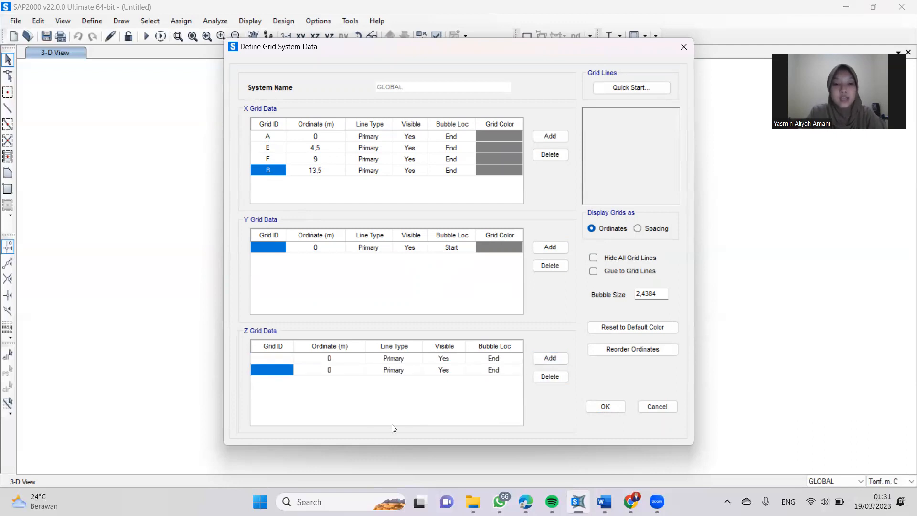
click(350, 371)
text(3,150)
text(9)
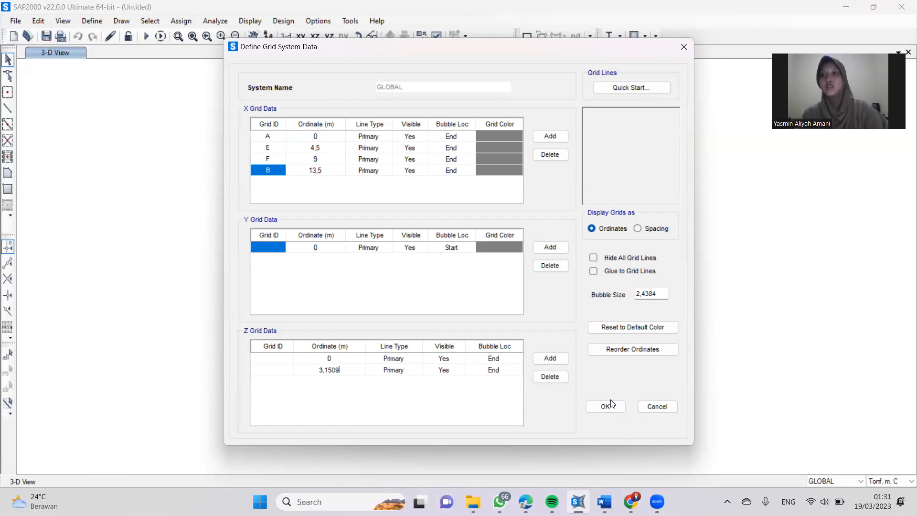
click(555, 357)
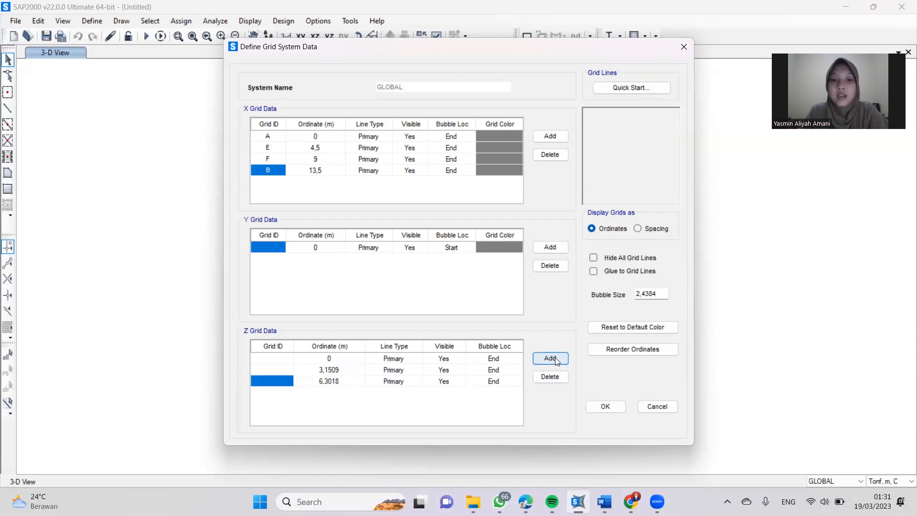
click(320, 384)
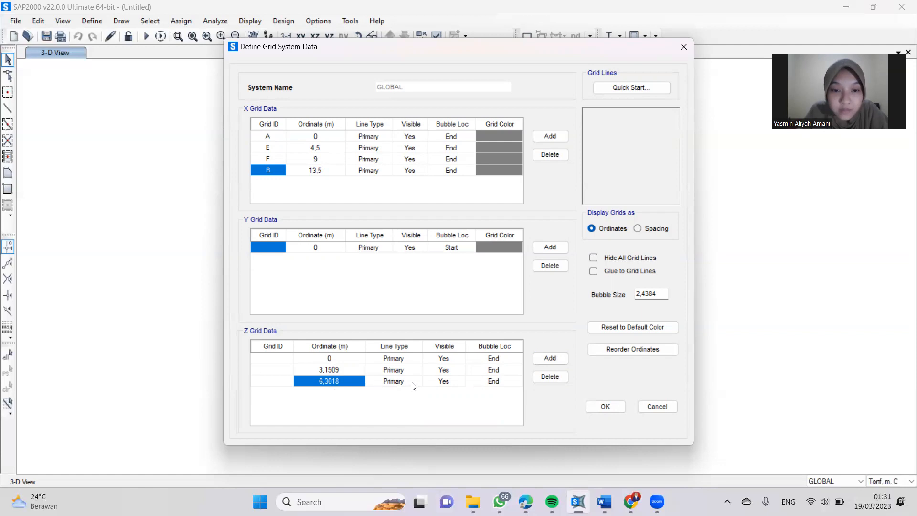
click(405, 384)
click(347, 375)
click(348, 381)
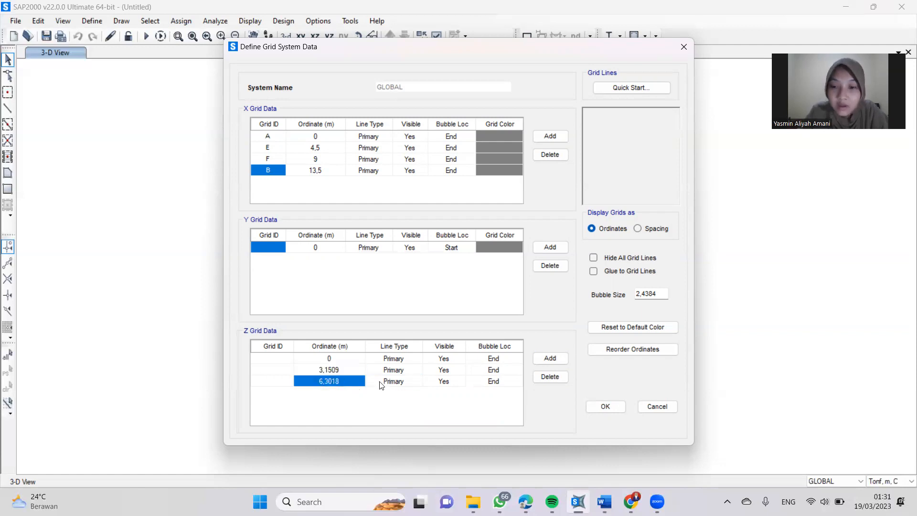
click(556, 377)
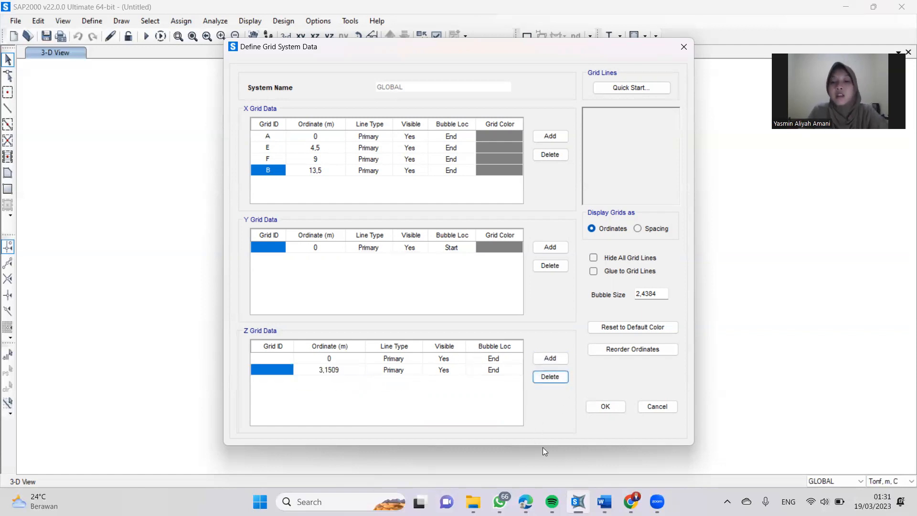
Step: Apply the grid definition to the model and display it in the X-Z plane at Y=0
click(605, 406)
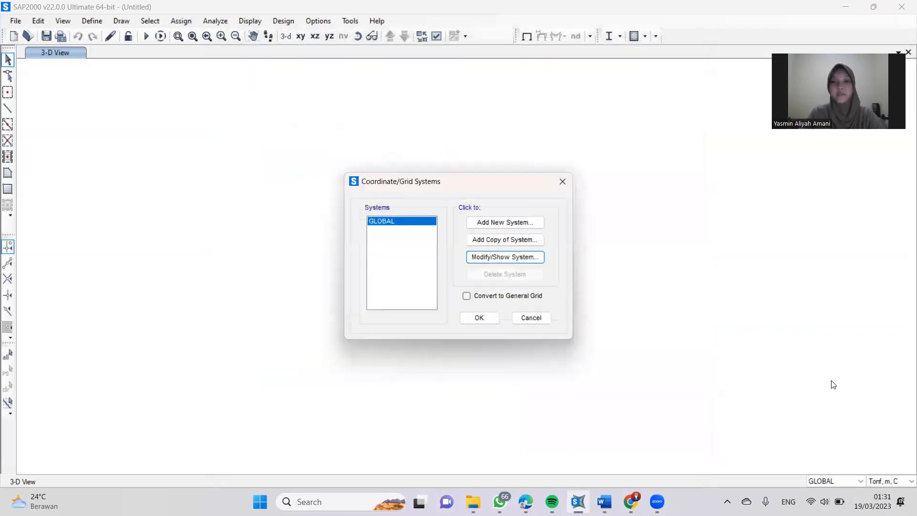
click(487, 320)
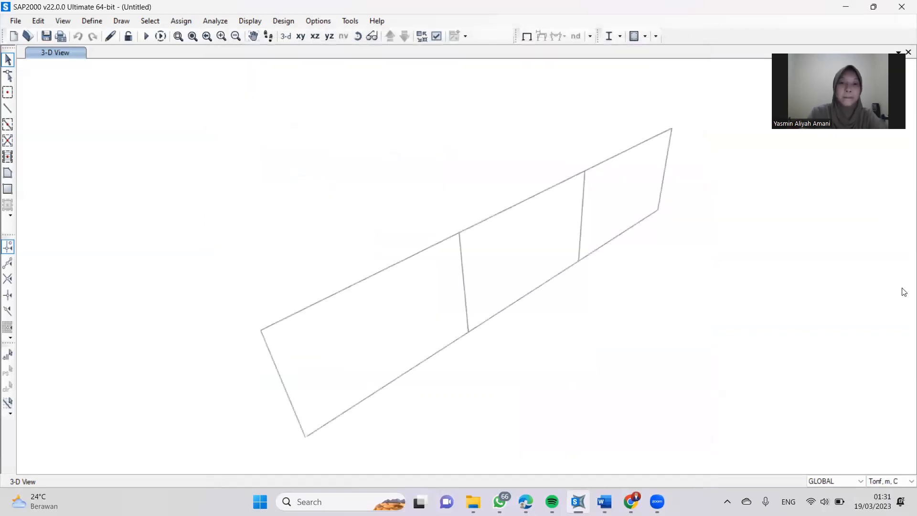
mouse_move(640, 283)
middle_down()
mouse_move(534, 277)
mouse_move(507, 299)
mouse_move(590, 349)
mouse_move(558, 277)
mouse_move(565, 279)
middle_up()
scroll(513, 285, up, 3)
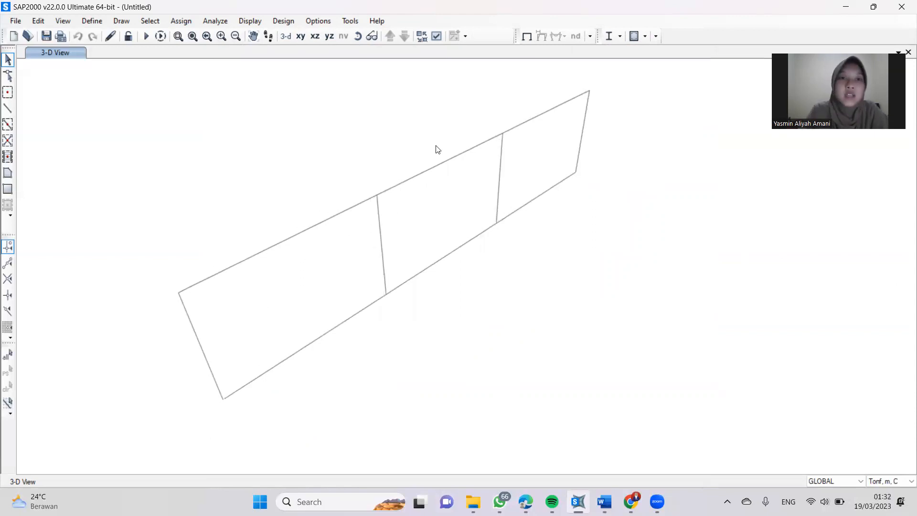
click(317, 40)
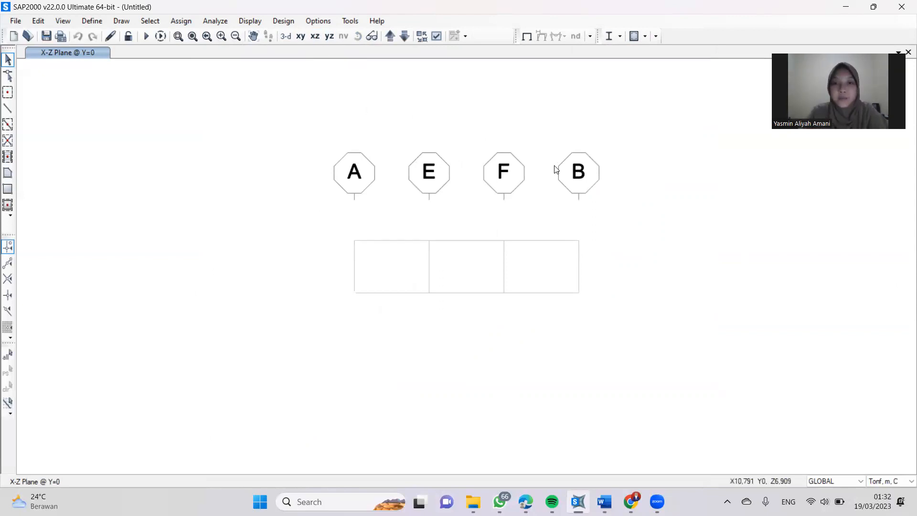
scroll(516, 200, up, 3)
middle_drag(507, 222, 497, 246)
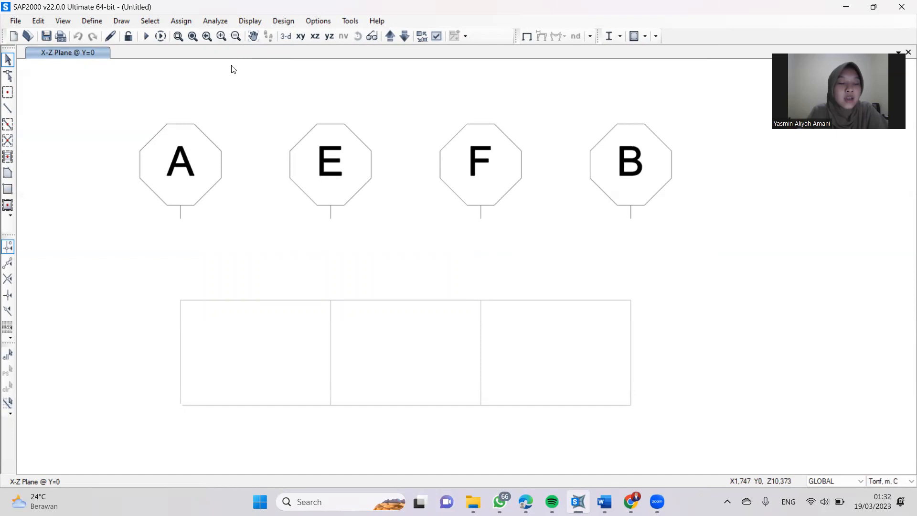
Step: Try placing a straight frame member with Quick Draw Frame at the upper grid point of line A, undoing each attempt
click(121, 22)
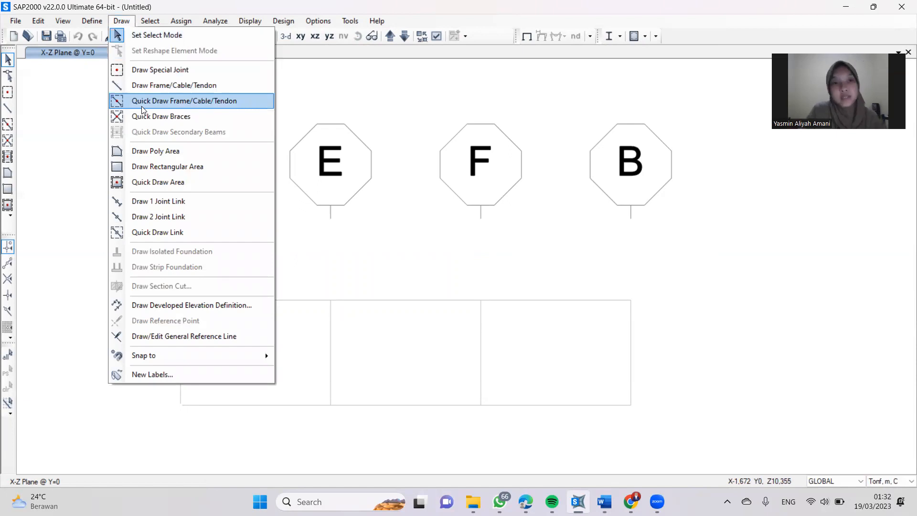
click(141, 105)
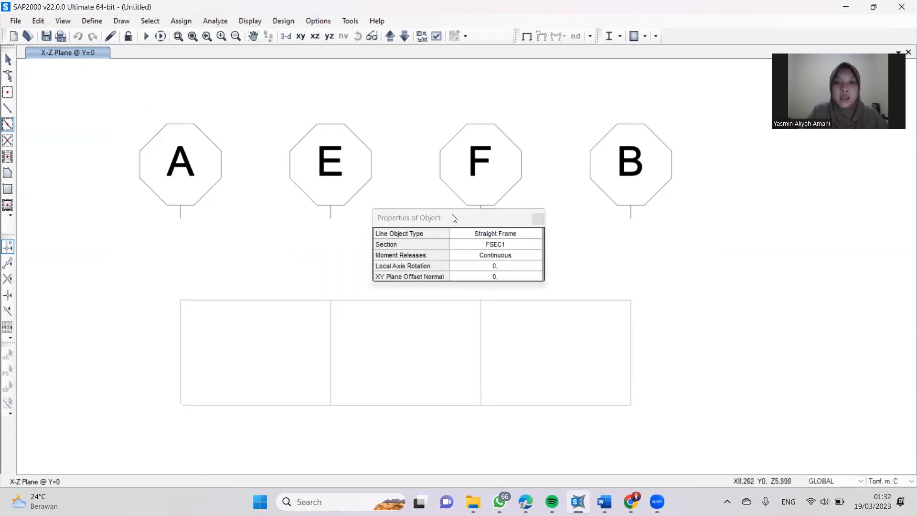
drag(453, 215, 749, 240)
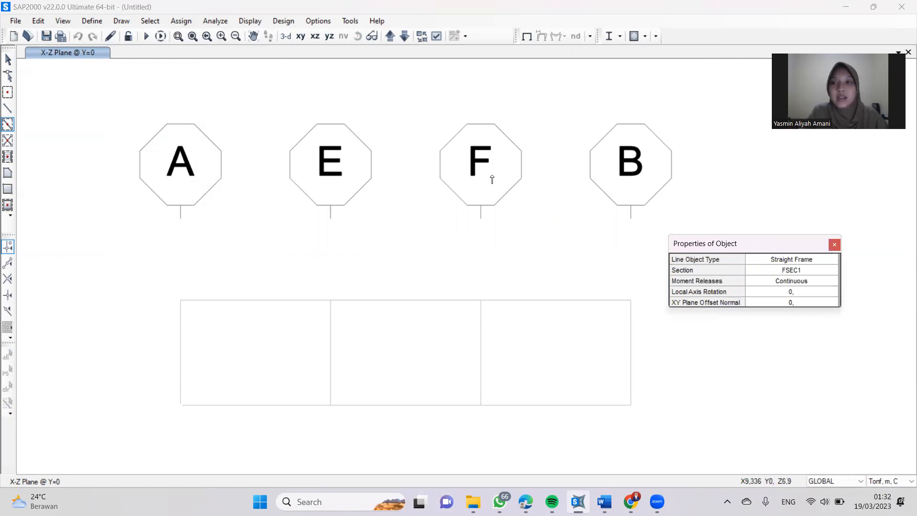
click(180, 301)
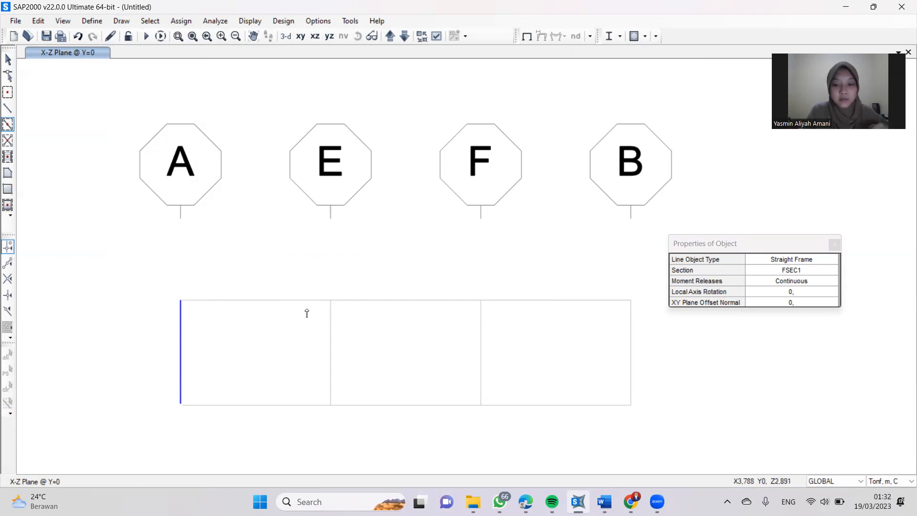
key(ctrl+z)
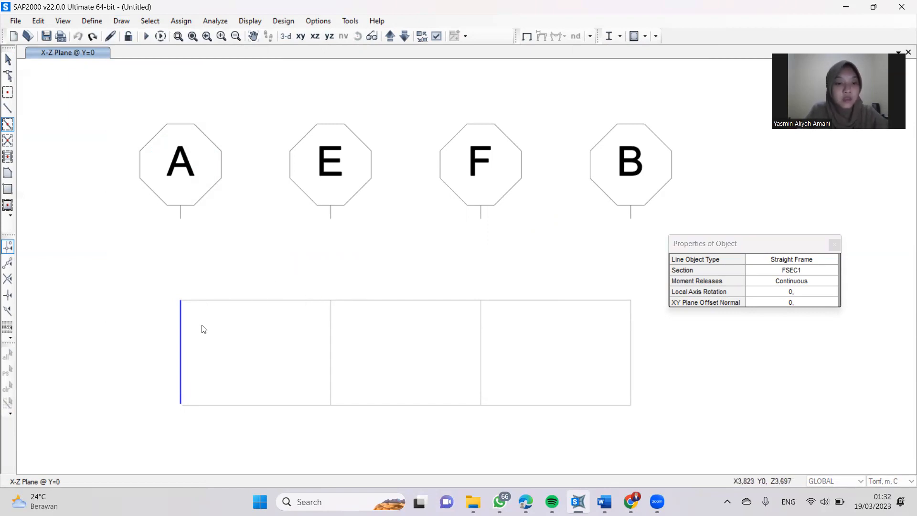
click(181, 336)
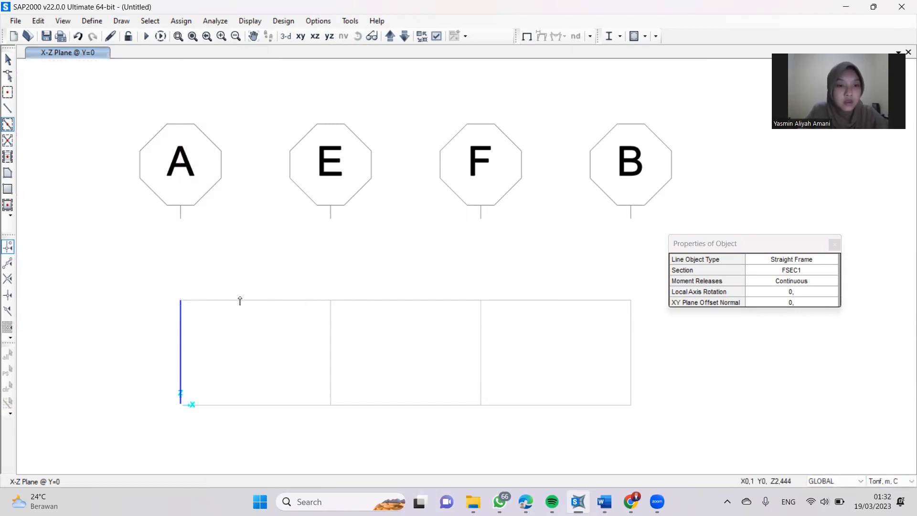
key(ctrl+z)
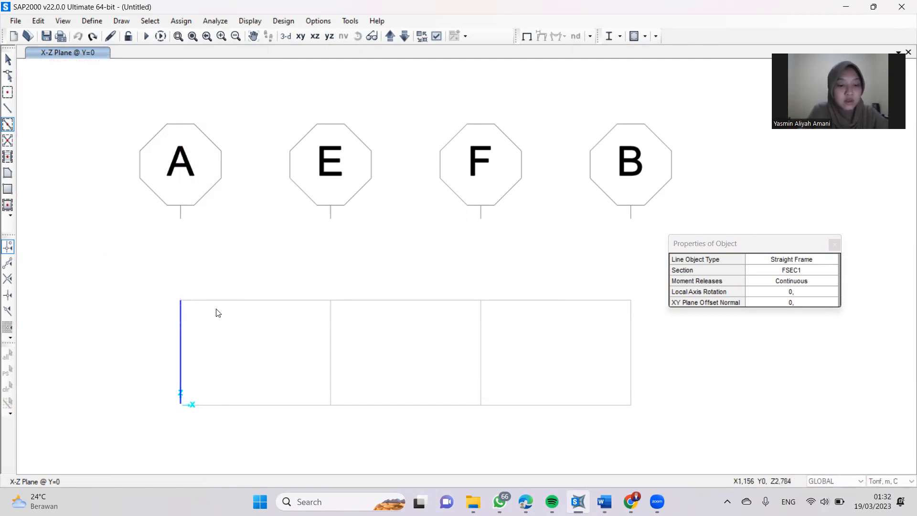
click(181, 301)
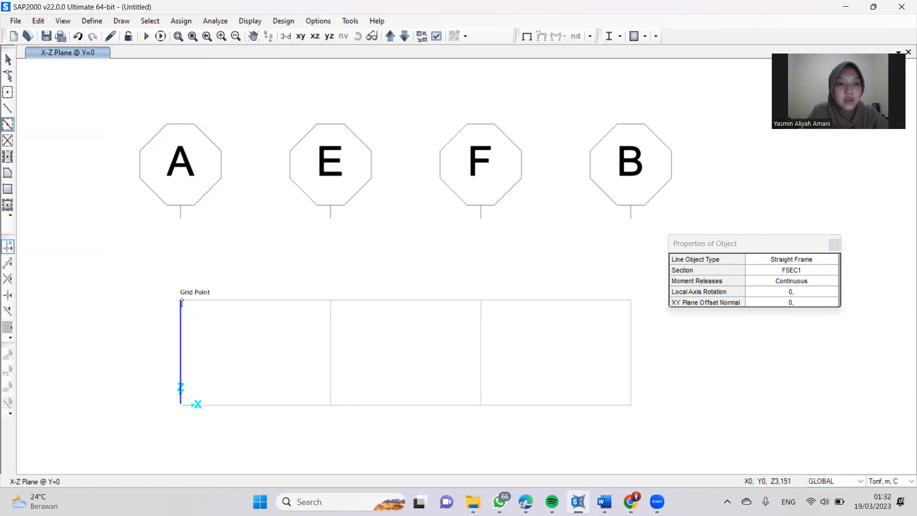
key(ctrl+z)
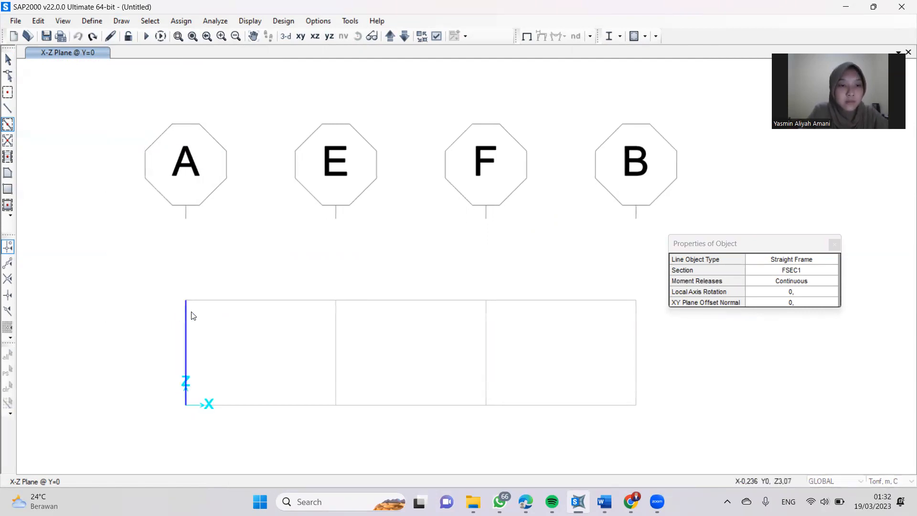
Step: Try Quick Draw Frame for the top chord from A to E and E to F, then undo the second member
scroll(291, 299, up, 2)
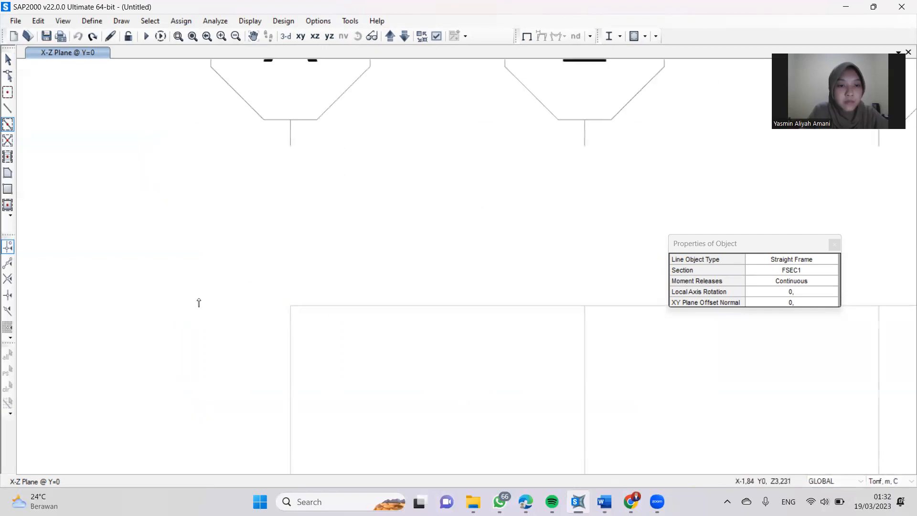
click(291, 306)
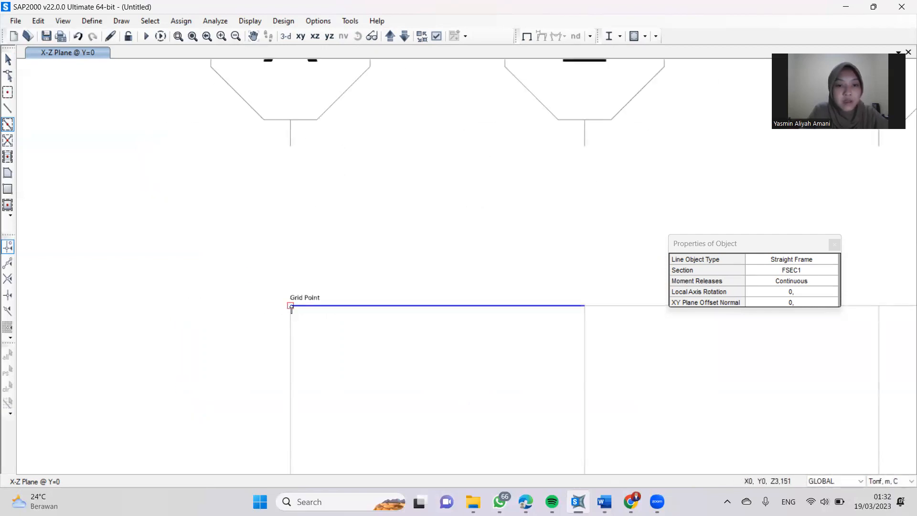
middle_drag(432, 260, 218, 235)
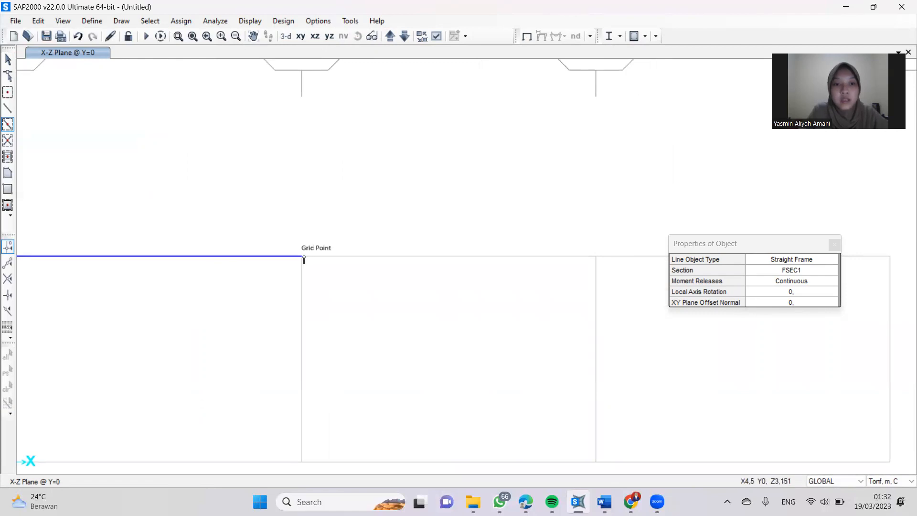
click(596, 256)
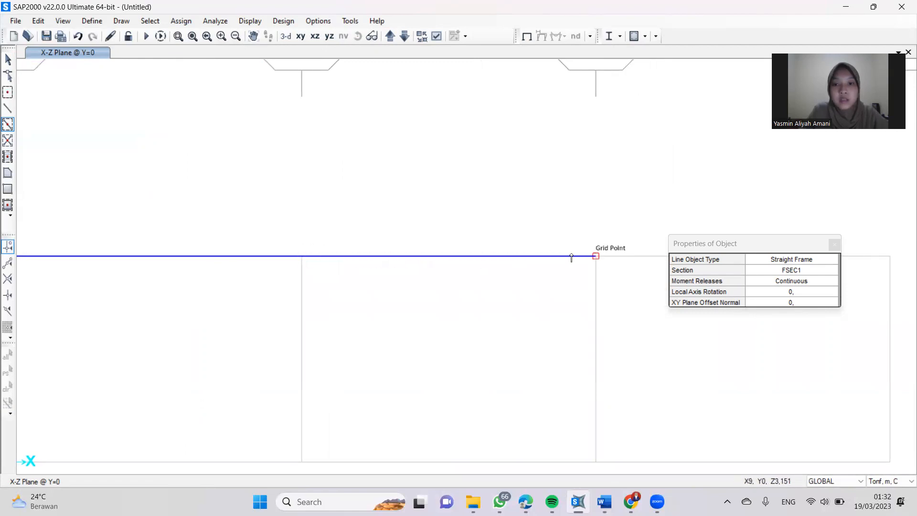
scroll(486, 241, down, 6)
scroll(492, 247, up, 4)
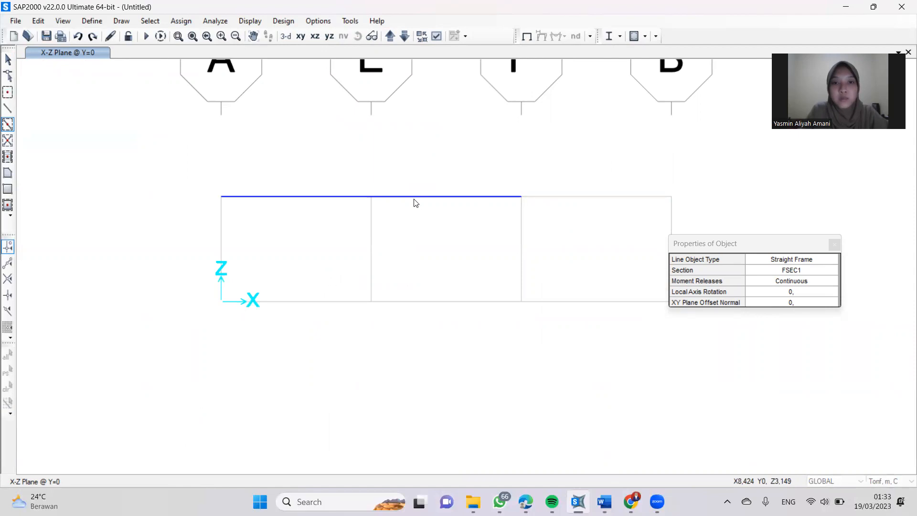
key(Escape)
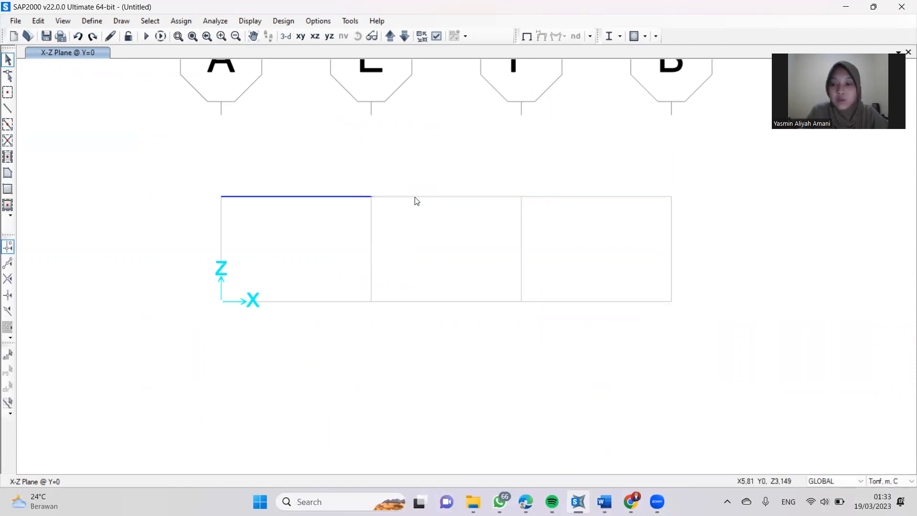
Step: Delete the remaining top chord member between grid lines A and E
click(354, 197)
click(355, 197)
click(356, 197)
key(Delete)
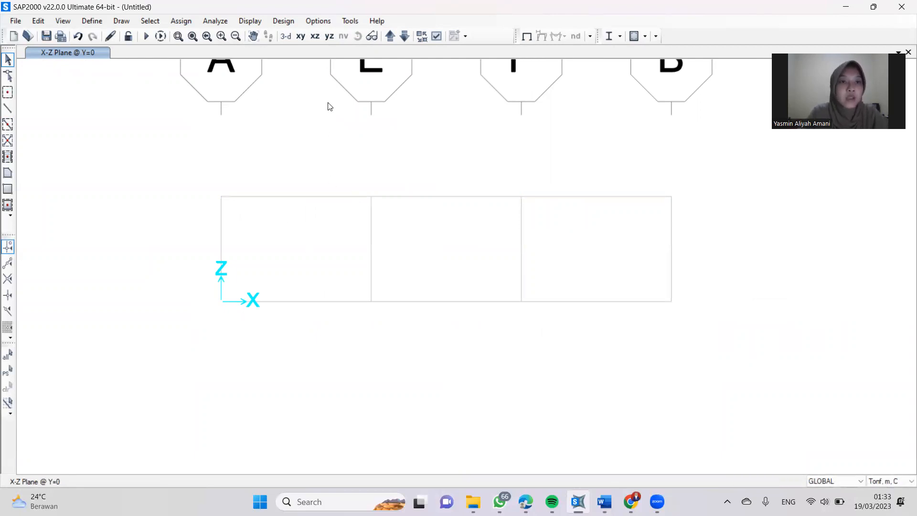
Step: Draw the top chord as three straight FSEC1 frame members through the upper grid points A, E, F and B
middle_drag(315, 129, 315, 153)
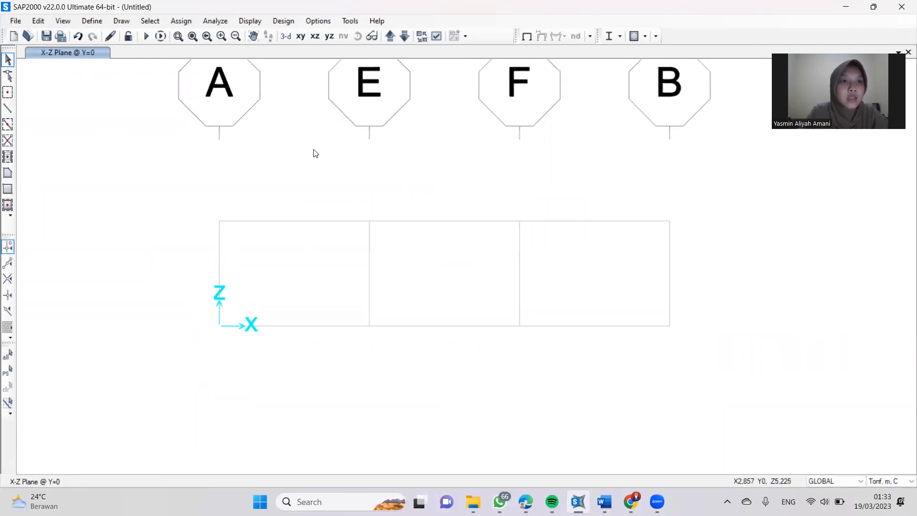
click(122, 21)
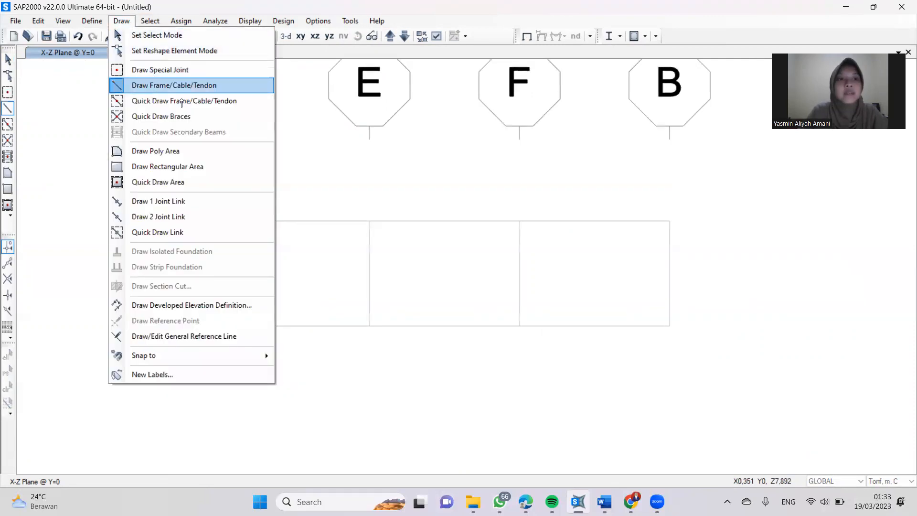
click(158, 86)
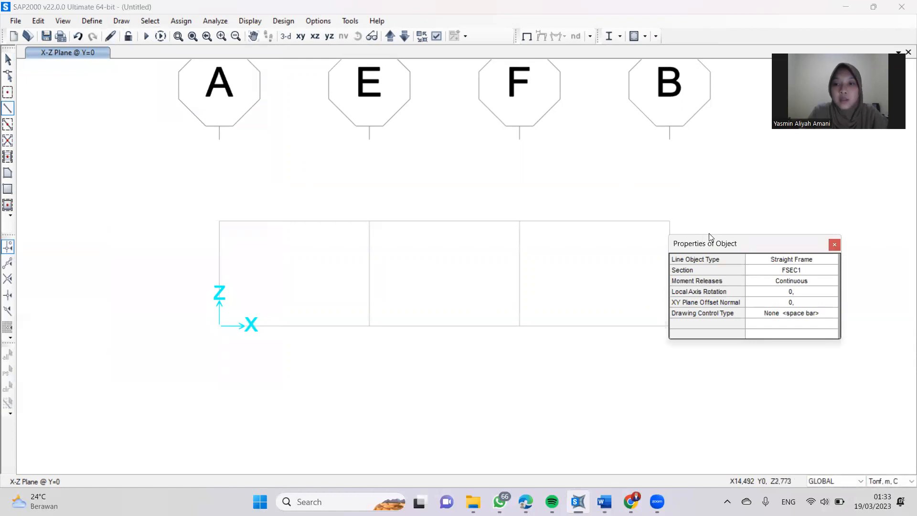
drag(708, 242, 757, 210)
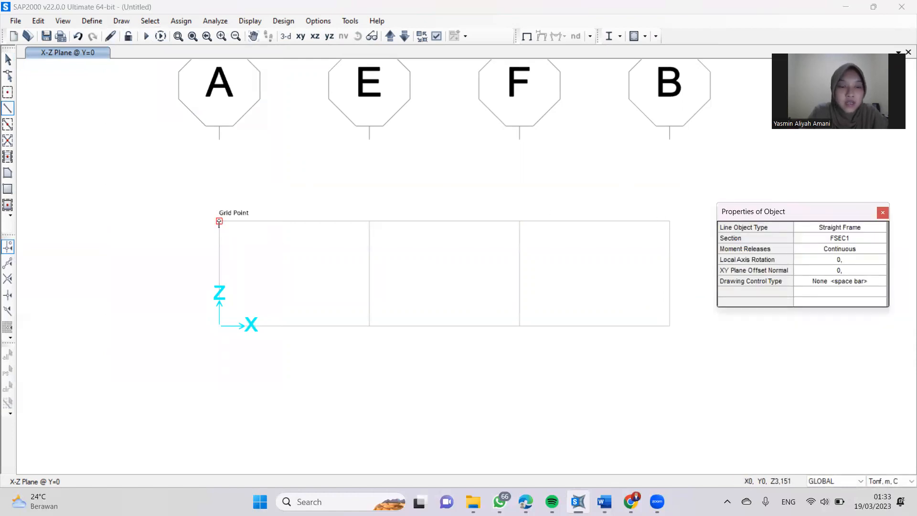
click(219, 222)
click(370, 221)
click(520, 222)
click(669, 222)
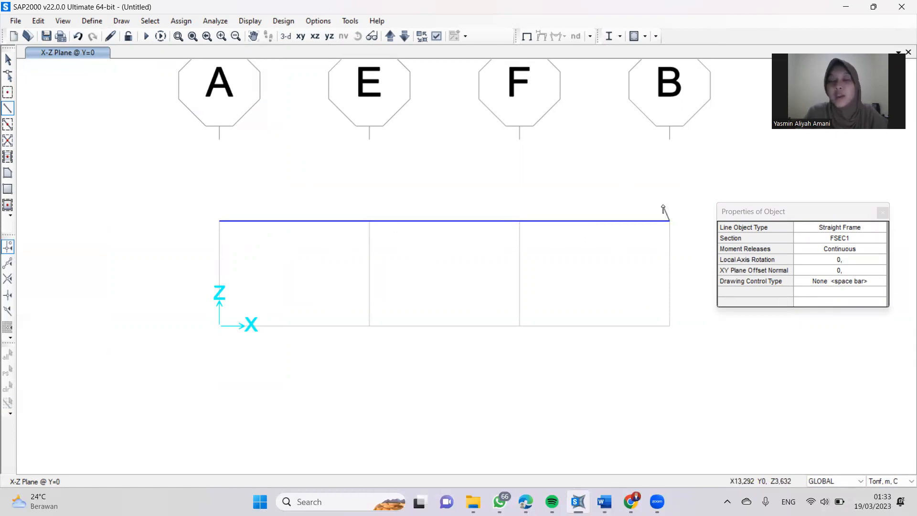
Step: Continue from upper B through lower F, upper F, lower E and upper E to form two diagonals and two verticals
double_click(519, 326)
click(519, 221)
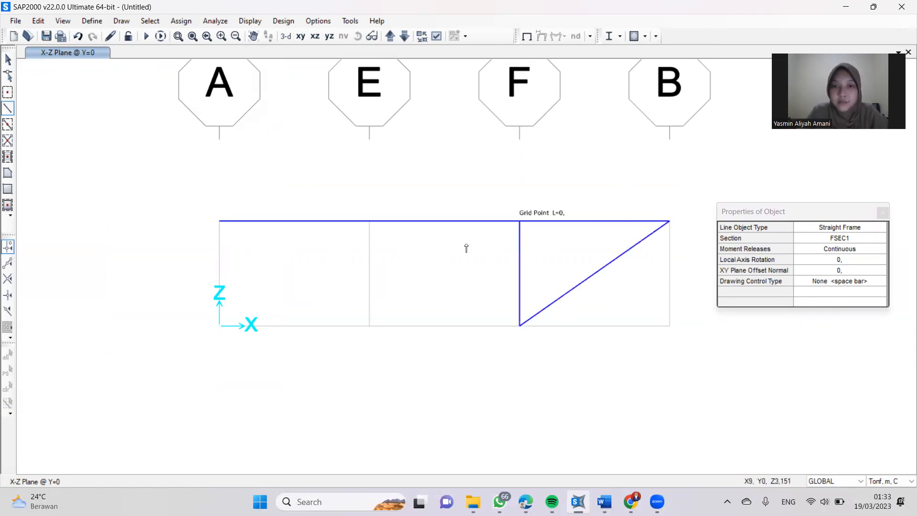
click(369, 326)
click(369, 222)
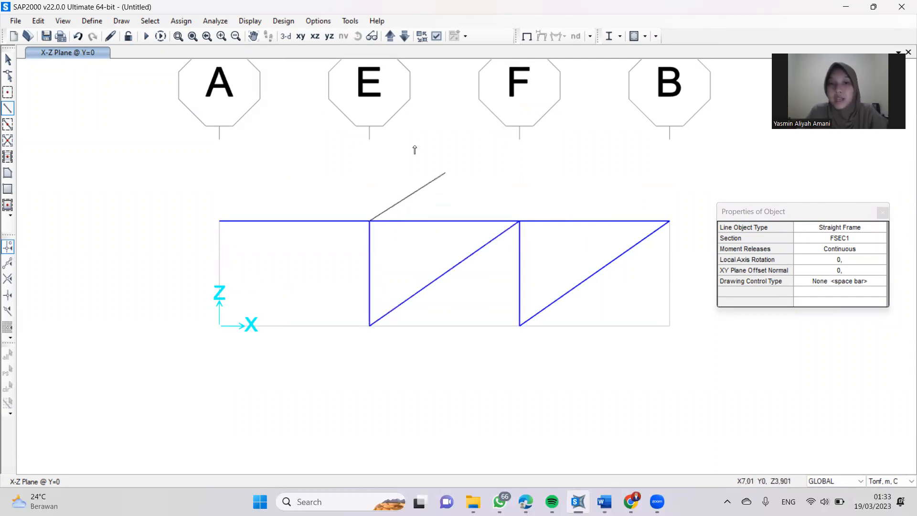
right_click(390, 170)
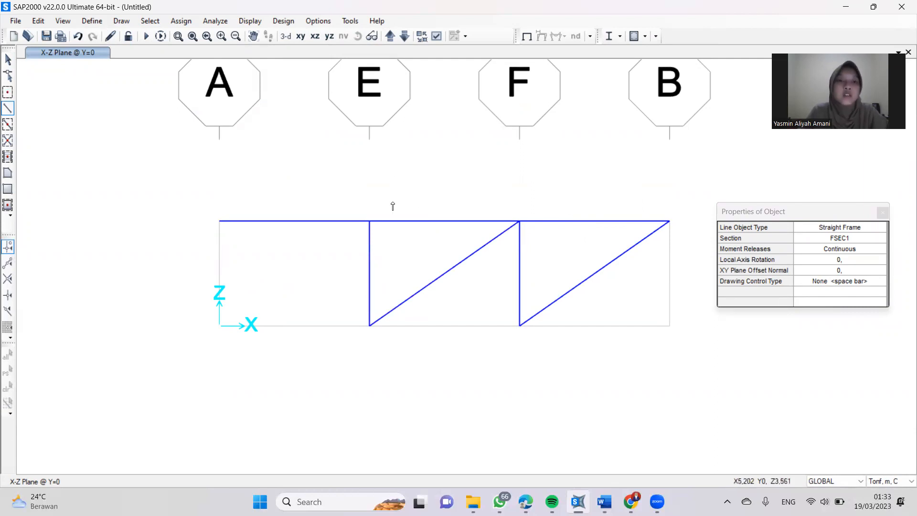
Step: Draw the diagonal from upper A to lower E and continue with the bottom chord member to lower F
click(219, 222)
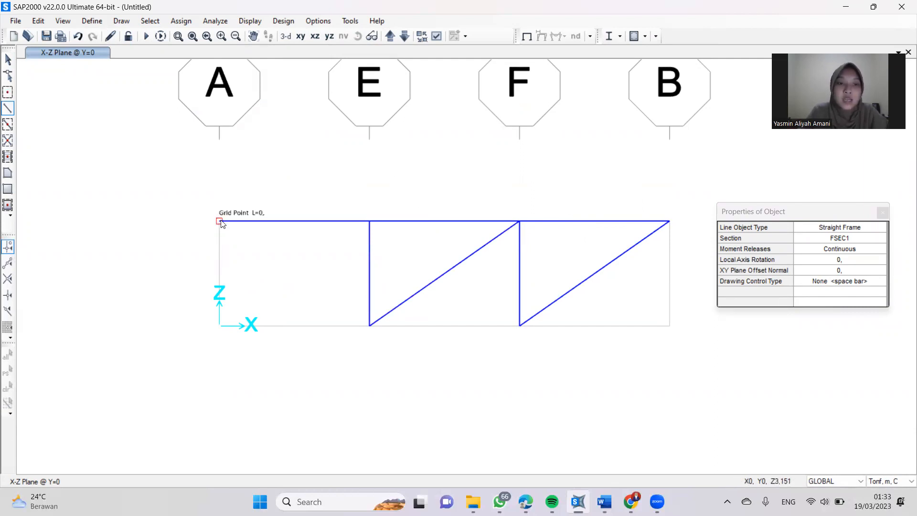
click(368, 323)
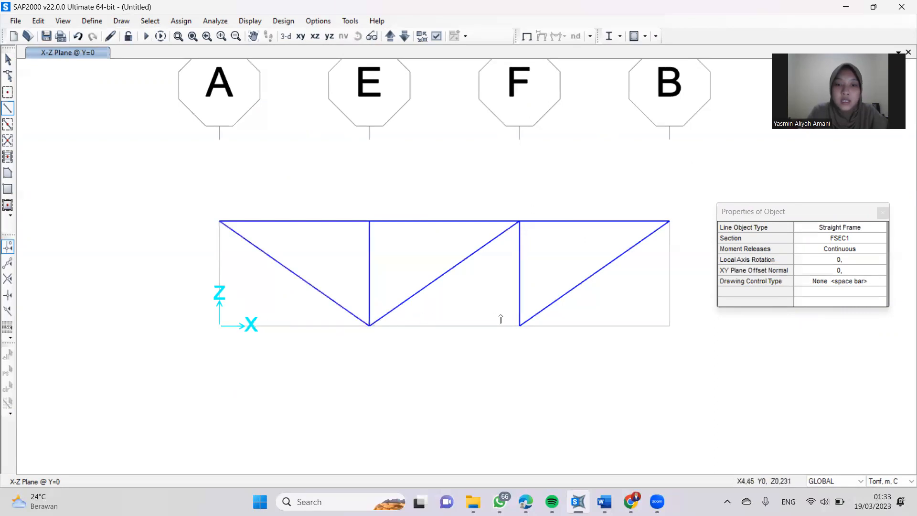
click(519, 325)
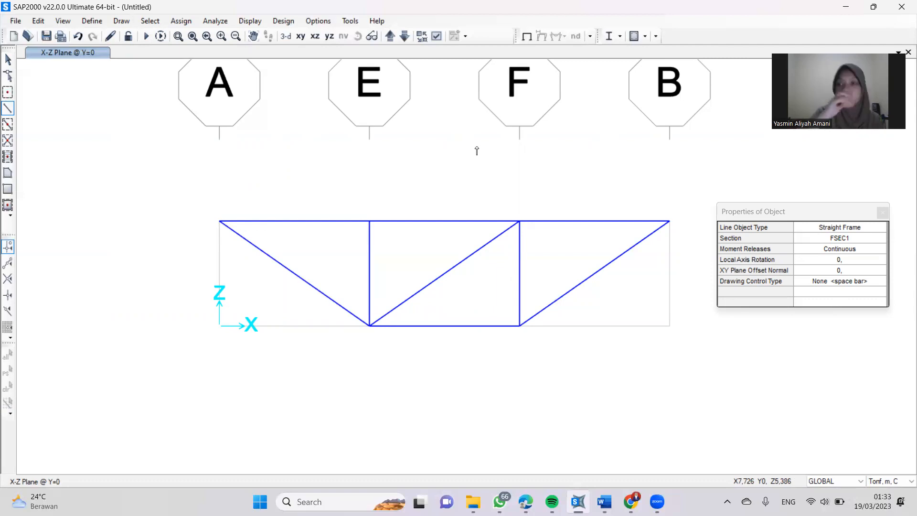
Step: Switch to Word to compare the members and supports with the Gambar 1 truss diagram, and return to SAP2000
middle_drag(467, 200, 440, 250)
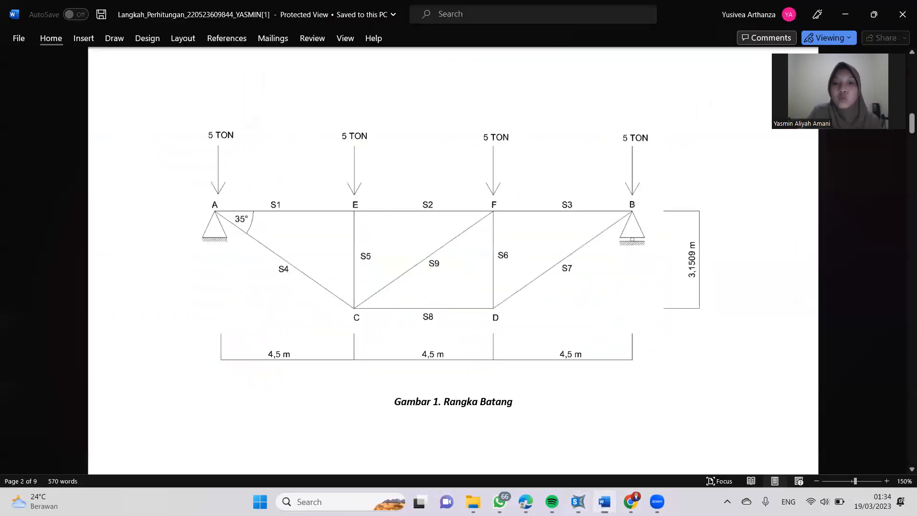
click(604, 502)
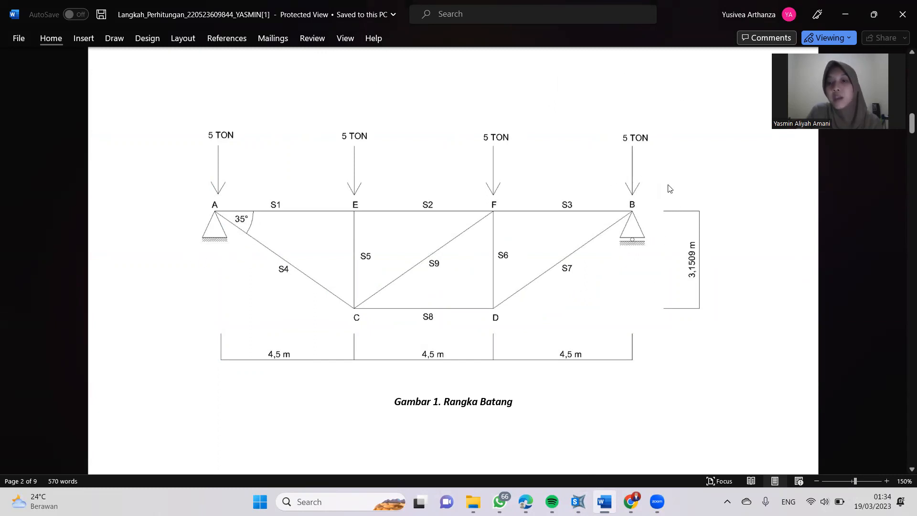
click(579, 499)
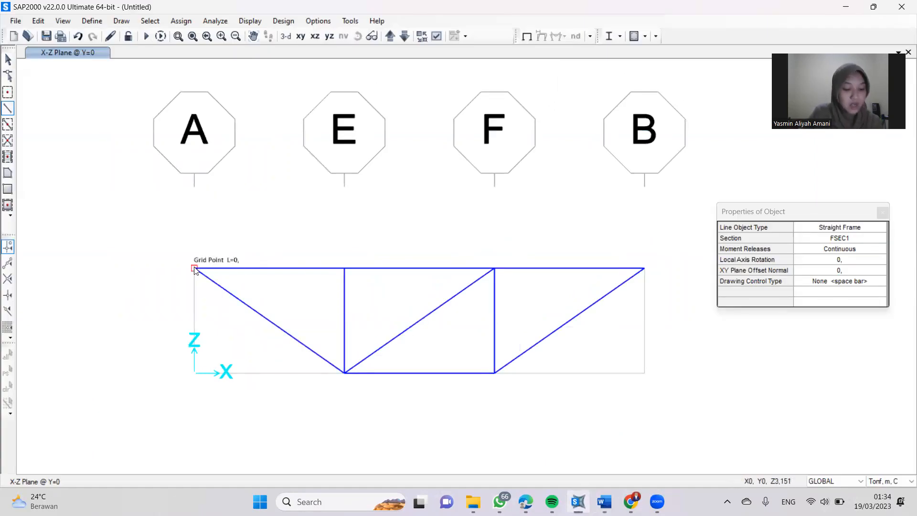
Step: Assign a pinned support restraining Translation 1, 2 and 3 to the upper joint at grid A
click(194, 269)
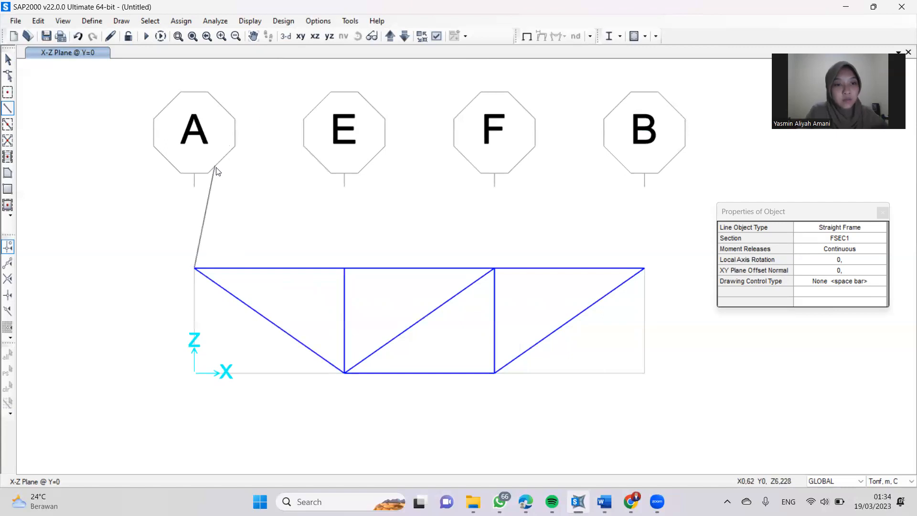
key(Escape)
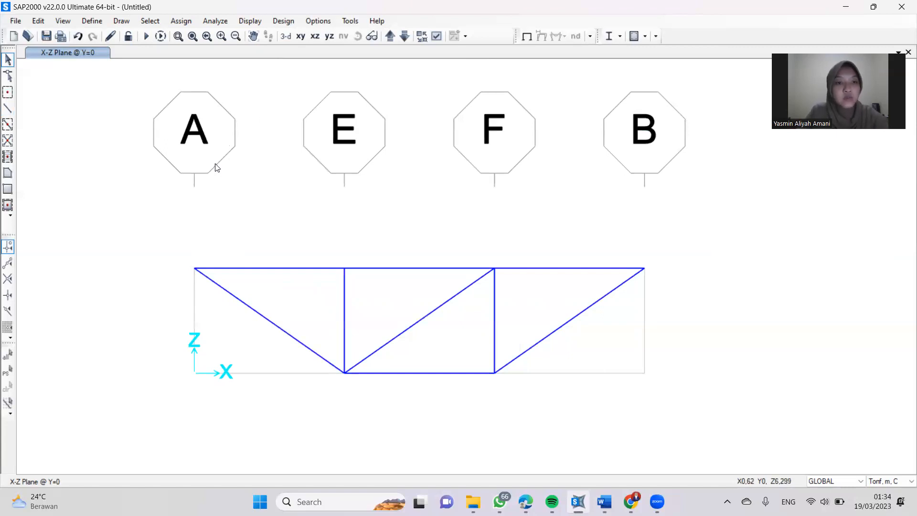
click(194, 269)
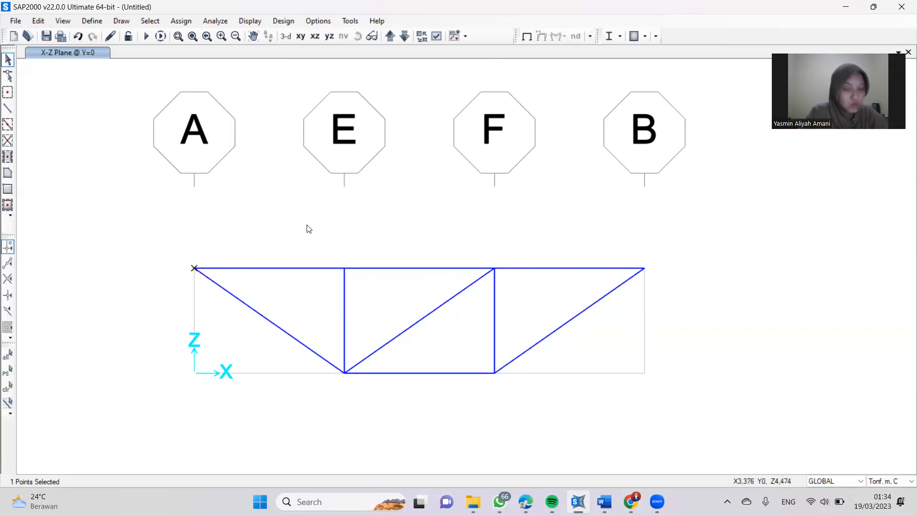
click(185, 24)
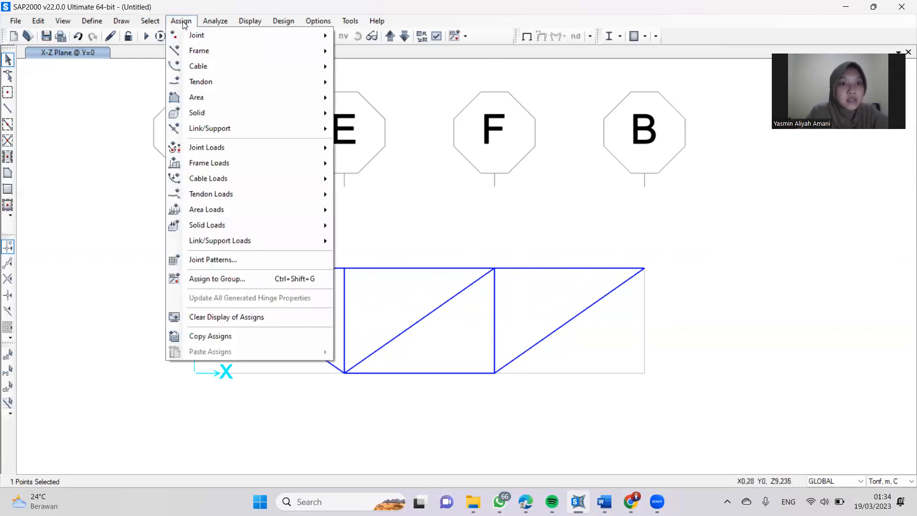
mouse_move(190, 32)
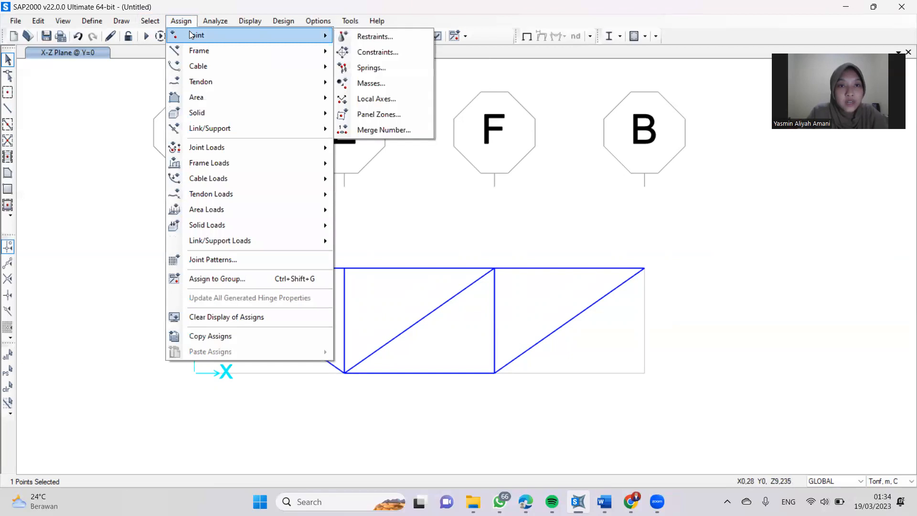
click(369, 36)
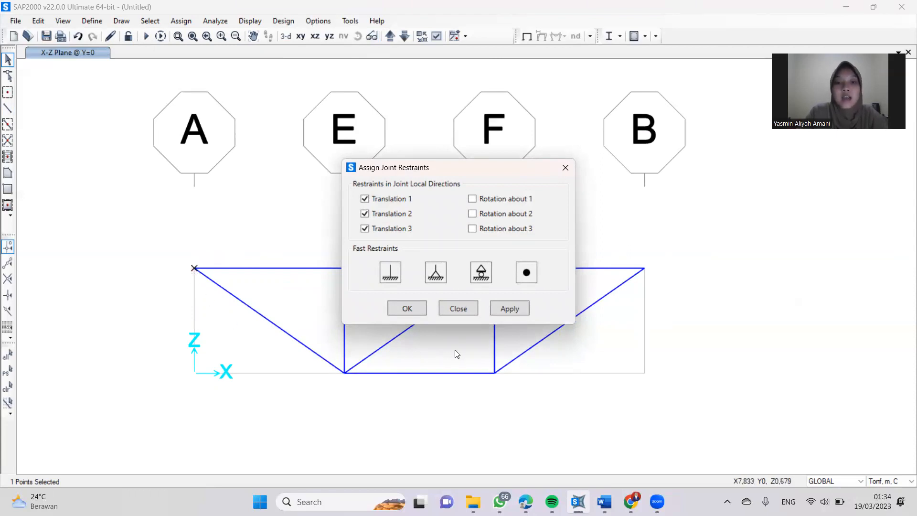
click(440, 271)
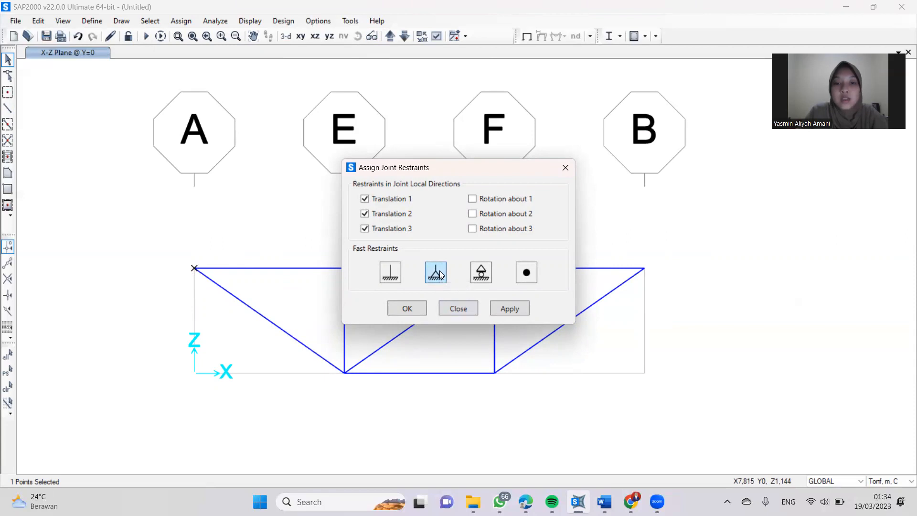
click(521, 308)
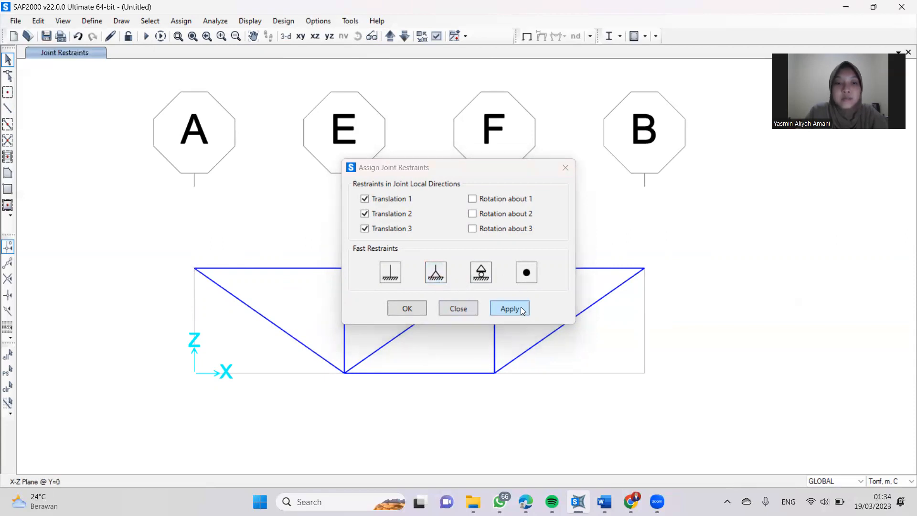
Step: Assign a roller support restraining only Translation 3 to the upper joint at grid B, and finish the joint restraints
scroll(239, 281, up, 3)
middle_drag(148, 188, 267, 204)
scroll(271, 117, down, 10)
scroll(265, 133, up, 2)
scroll(264, 138, up, 3)
drag(449, 170, 237, 126)
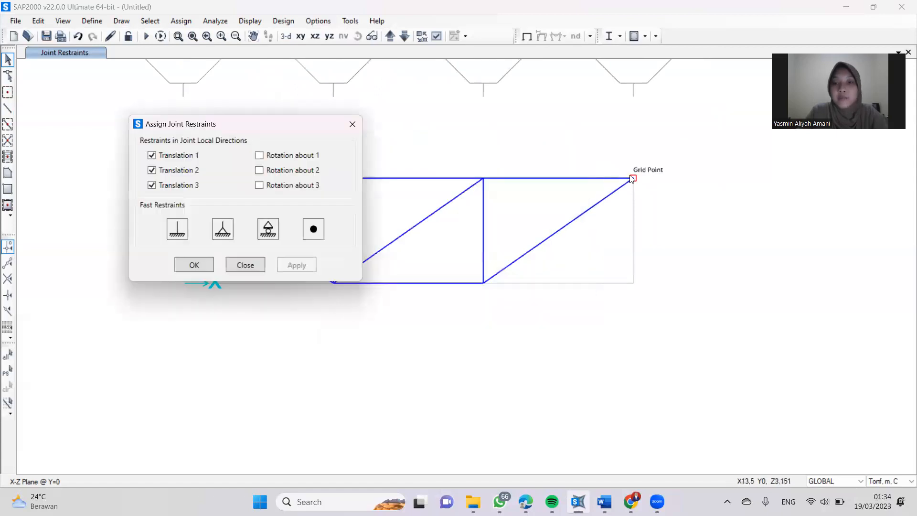
click(633, 178)
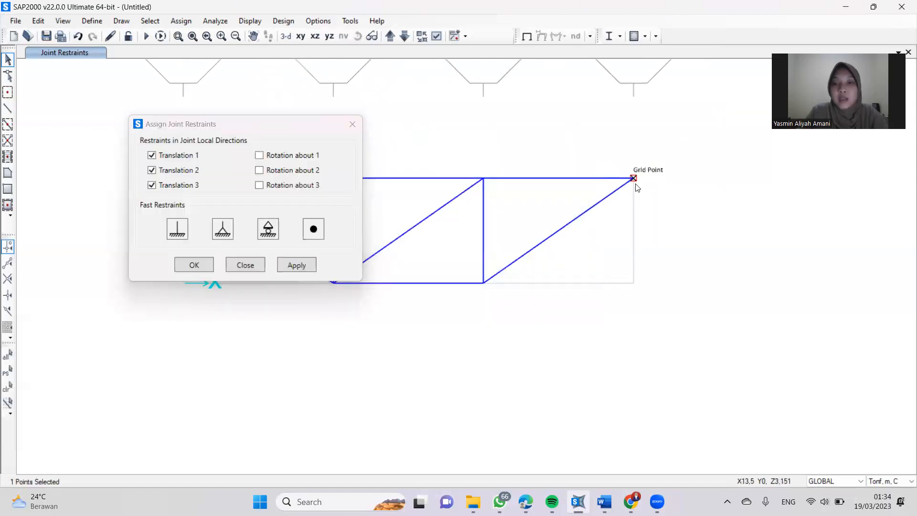
click(271, 230)
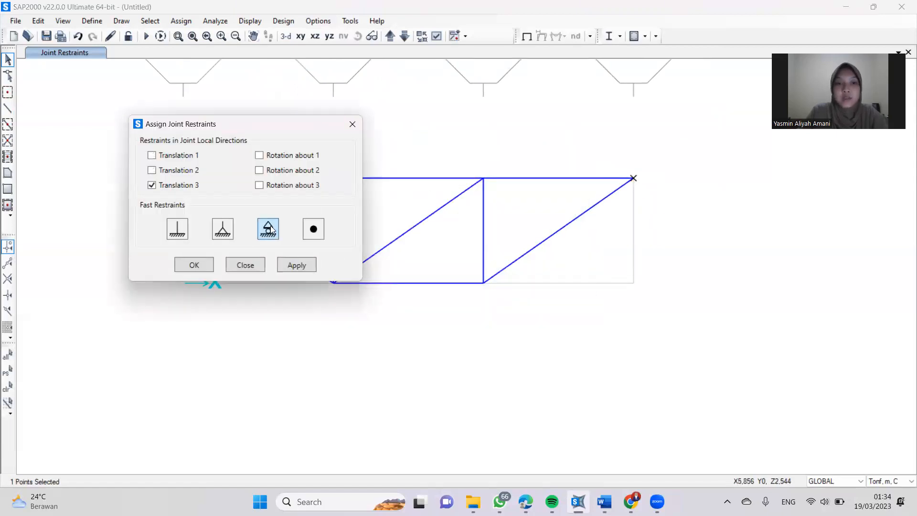
click(295, 264)
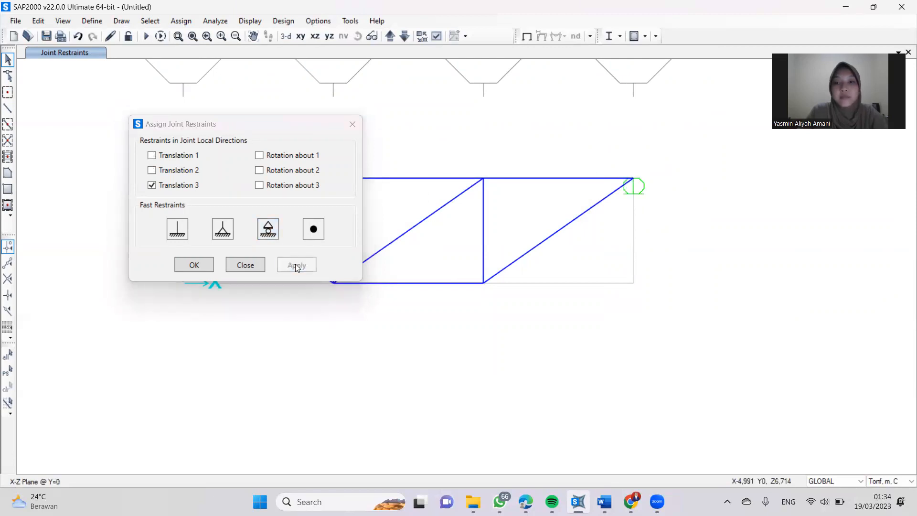
click(206, 265)
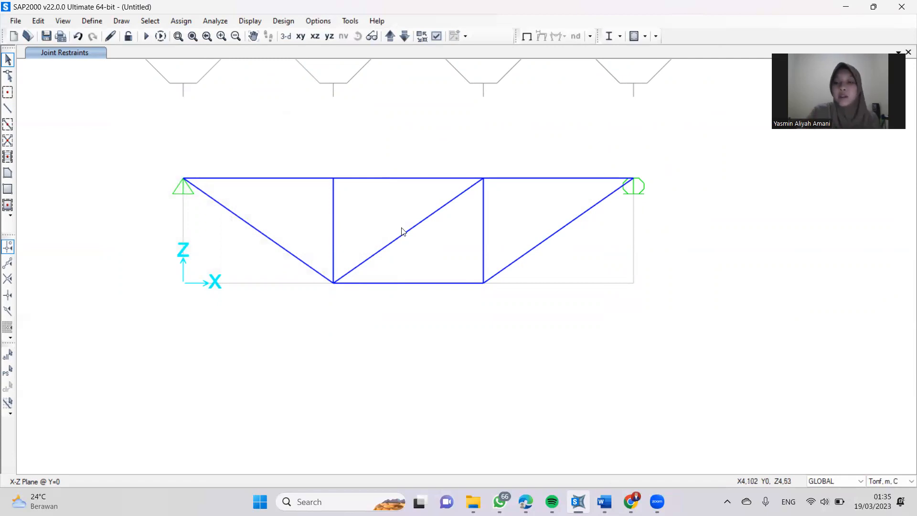
Step: Switch to Word to check the joint loads on the Gambar 1 truss diagram, and return to SAP2000
click(604, 502)
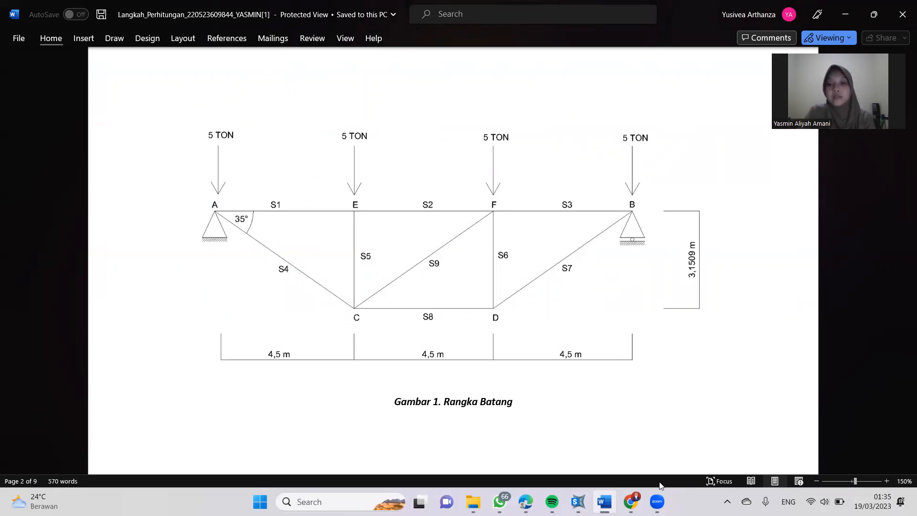
mouse_move(578, 502)
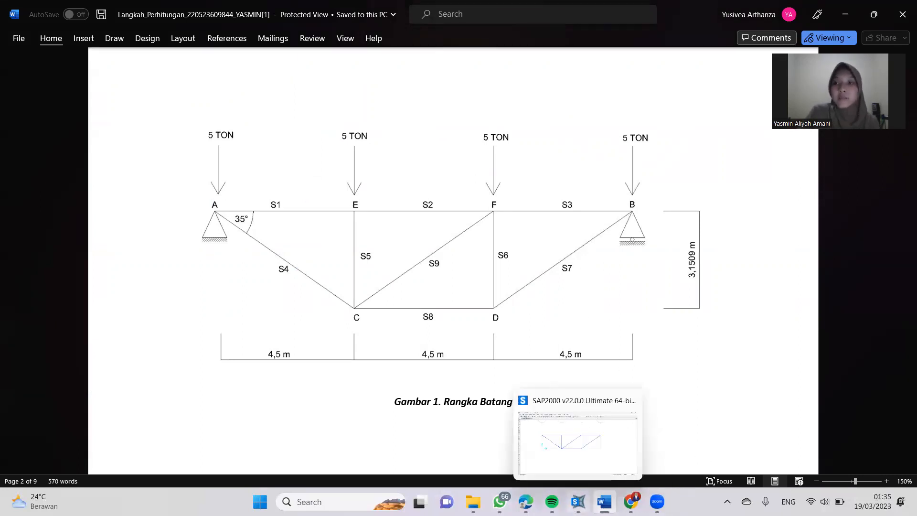
click(577, 501)
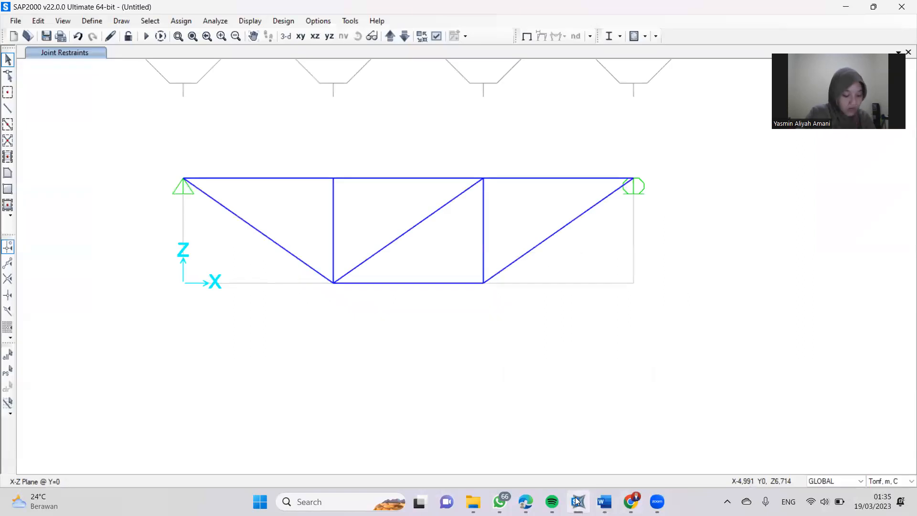
Step: Assign a Global Z force of -5 tonf in the DEAD load pattern to the four top-chord joints at A, E, F and B
click(183, 176)
click(333, 178)
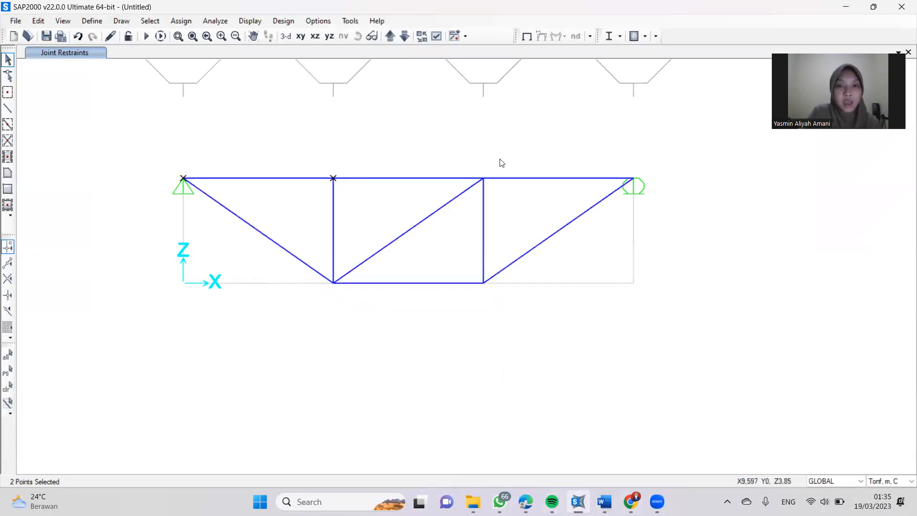
click(484, 178)
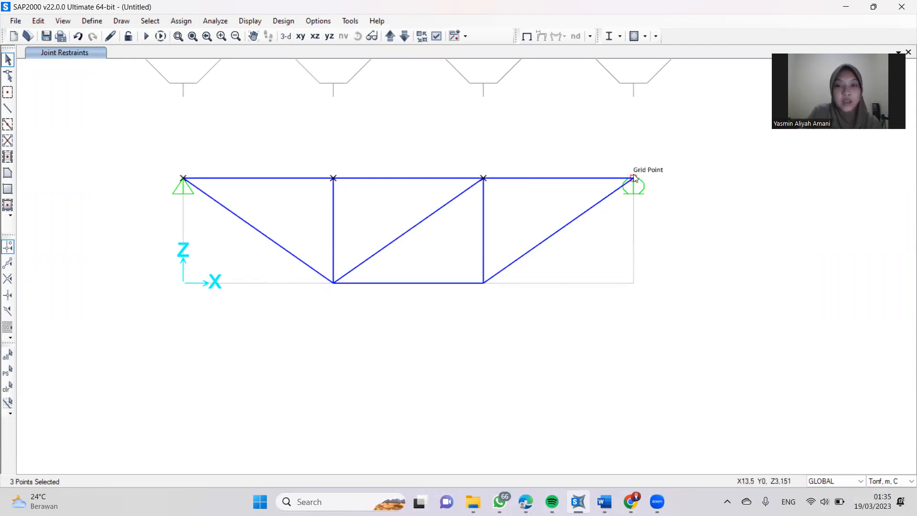
click(633, 176)
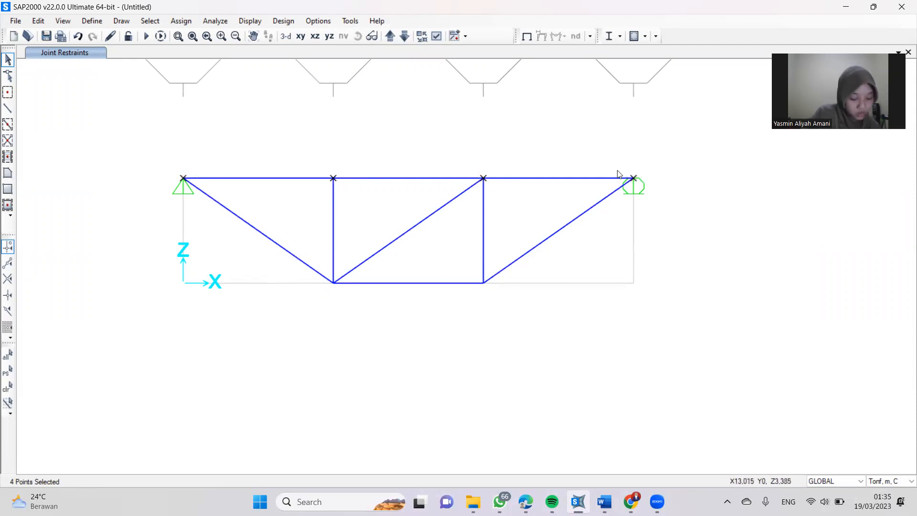
click(173, 22)
mouse_move(308, 152)
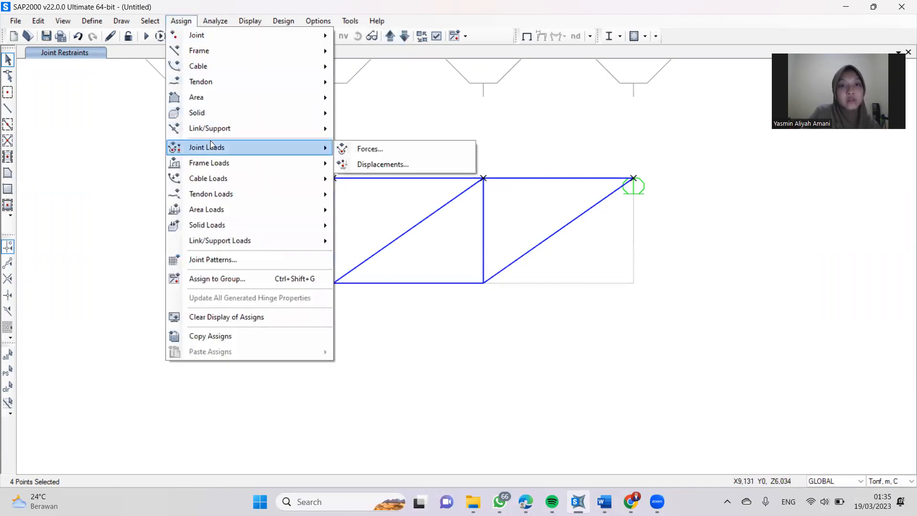
click(369, 149)
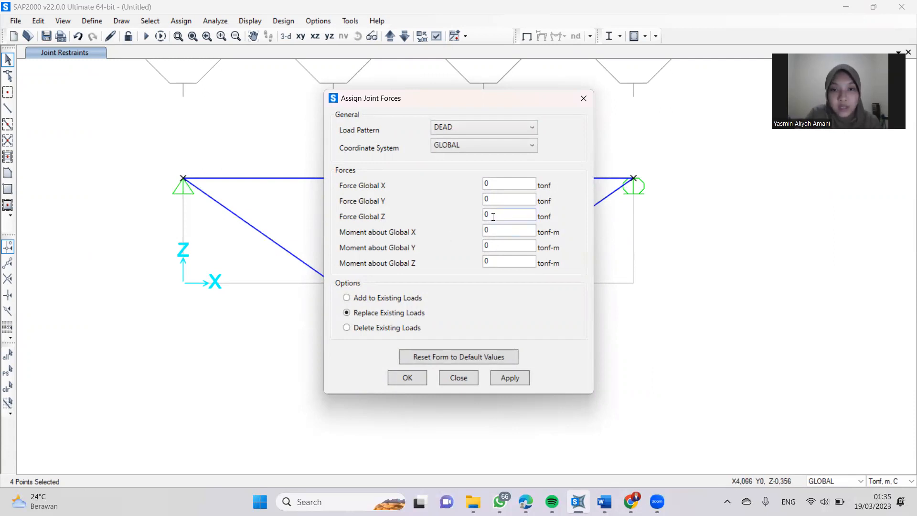
key(BackSpace)
text(-)
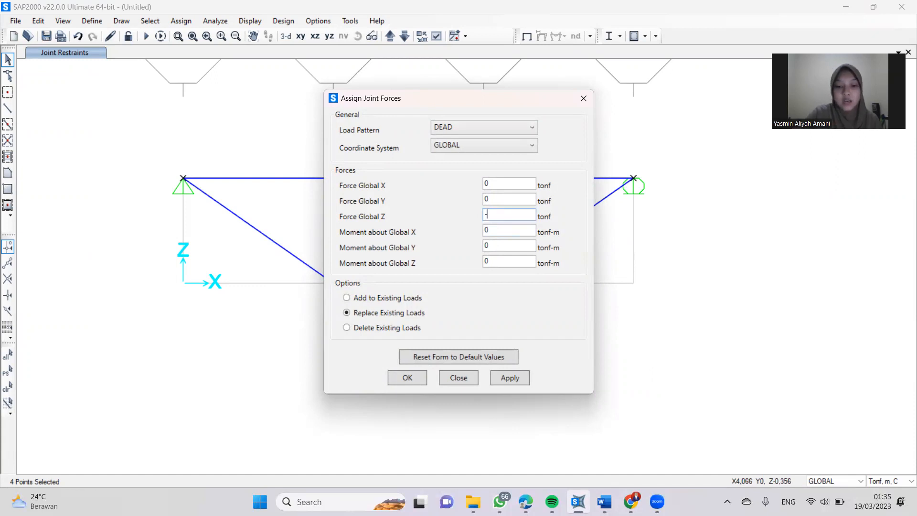
text(5)
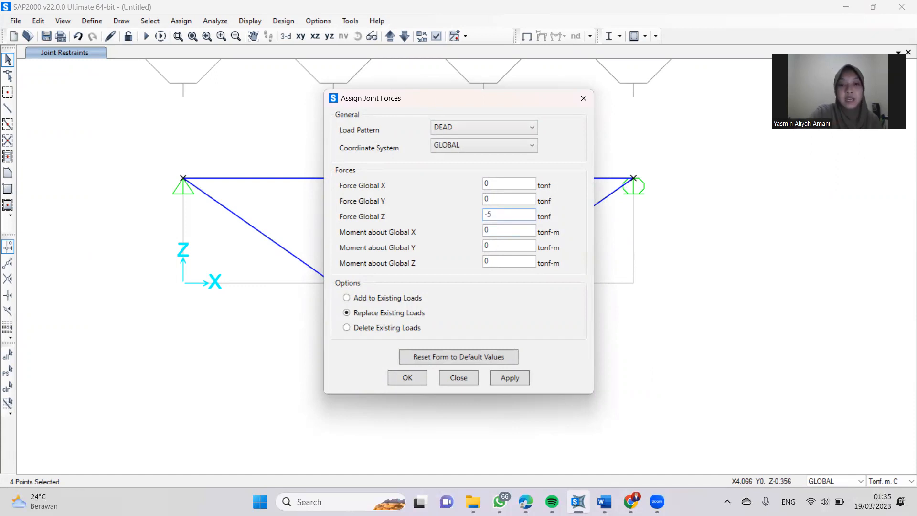
click(514, 379)
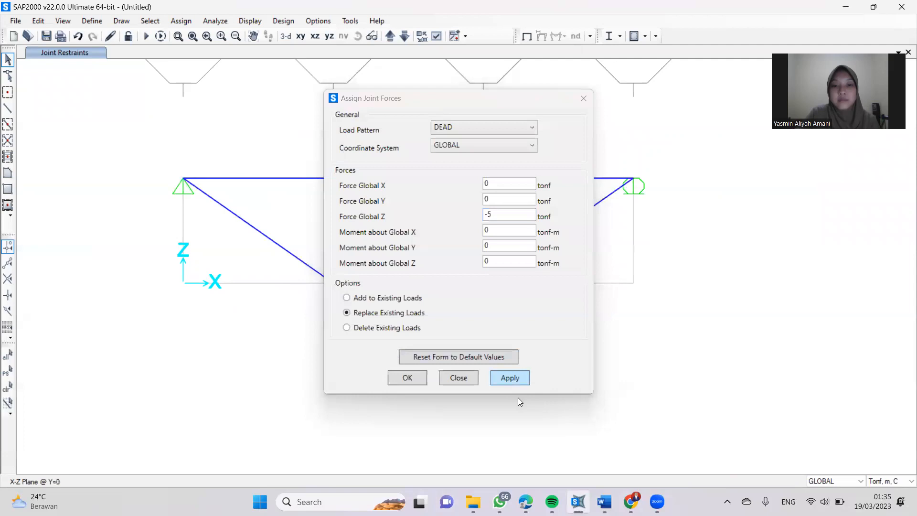
click(404, 374)
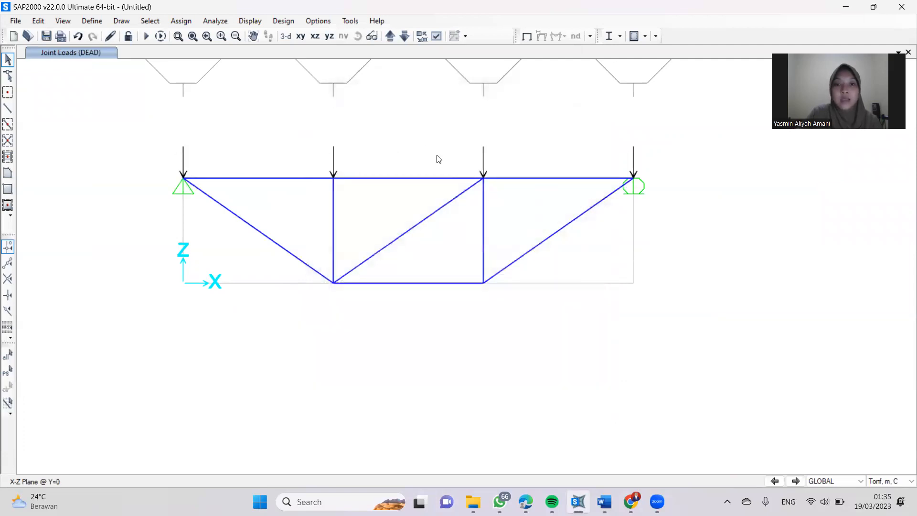
Step: Select the whole truss and release Moment 33 (Major) at the start and end of all its frame members
scroll(524, 274, up, 2)
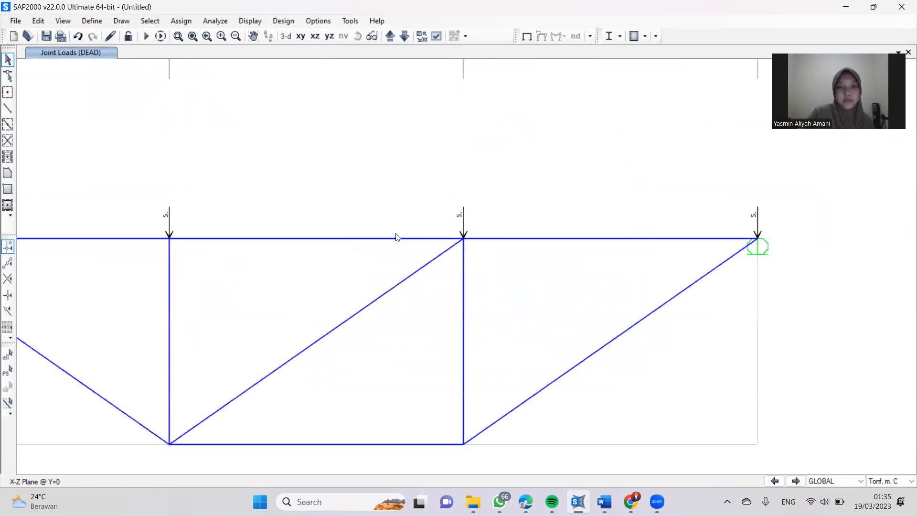
scroll(353, 198, down, 2)
middle_drag(353, 198, 408, 189)
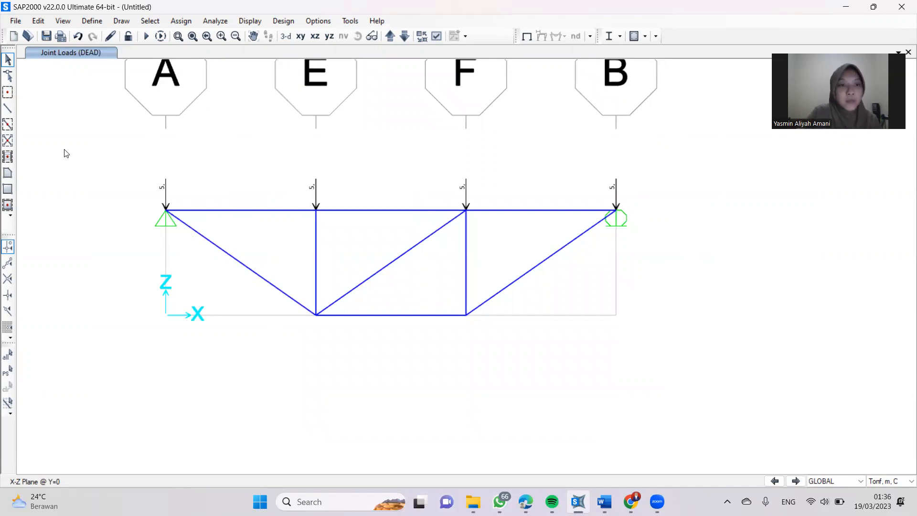
drag(122, 159, 646, 368)
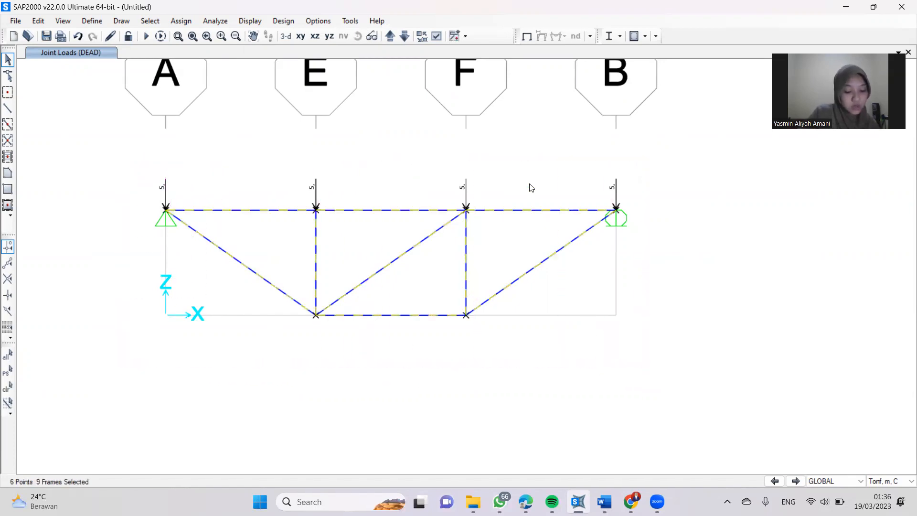
click(181, 21)
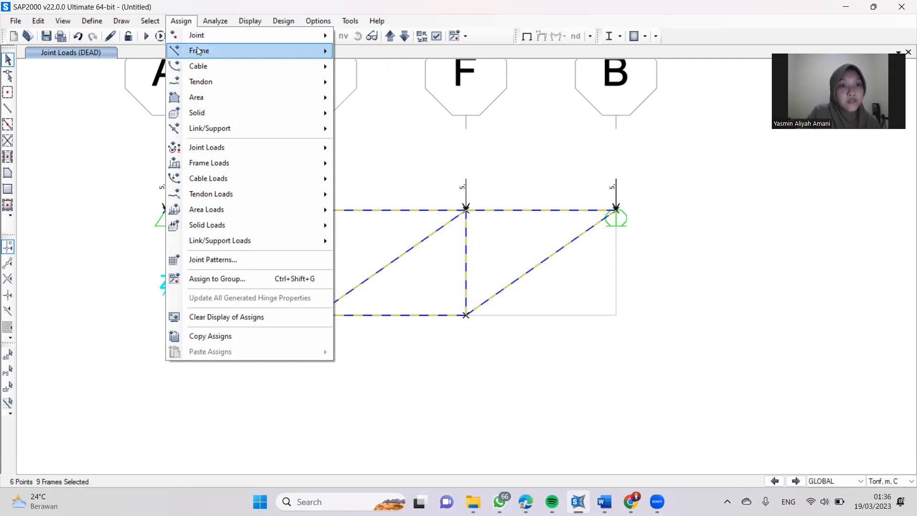
mouse_move(198, 51)
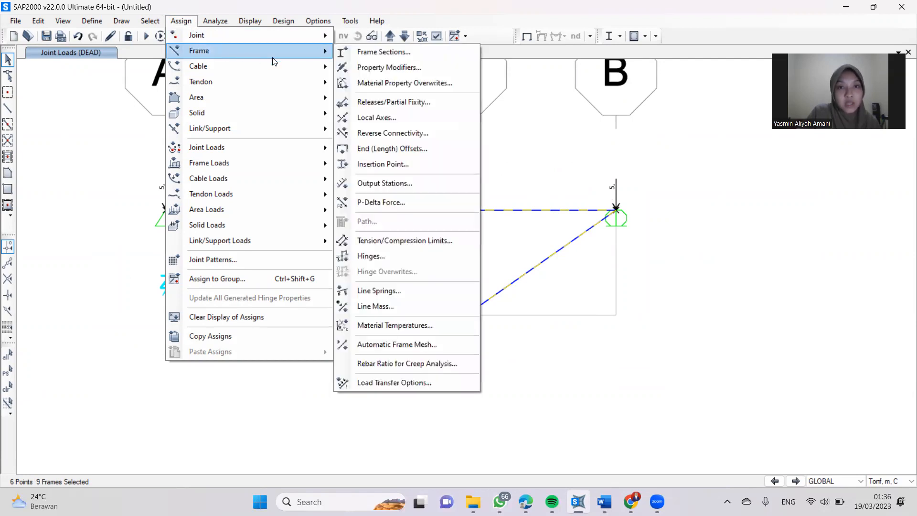
click(369, 101)
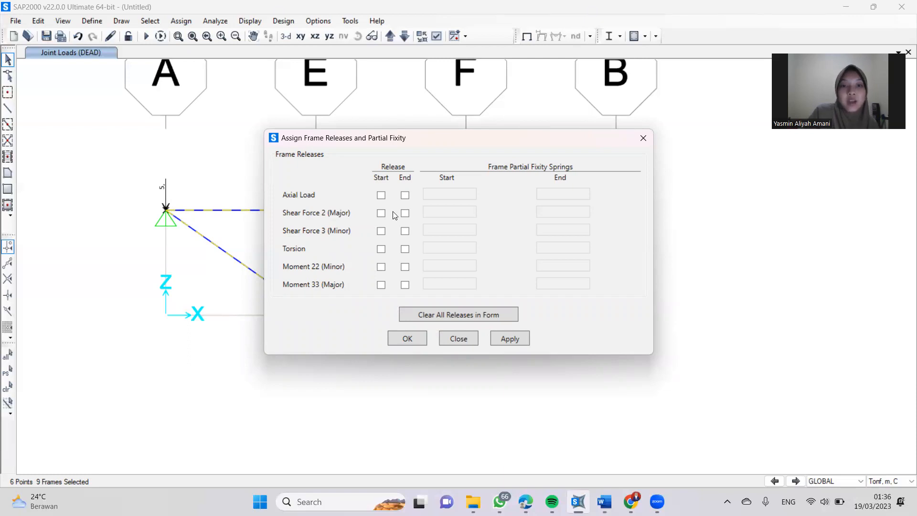
click(381, 284)
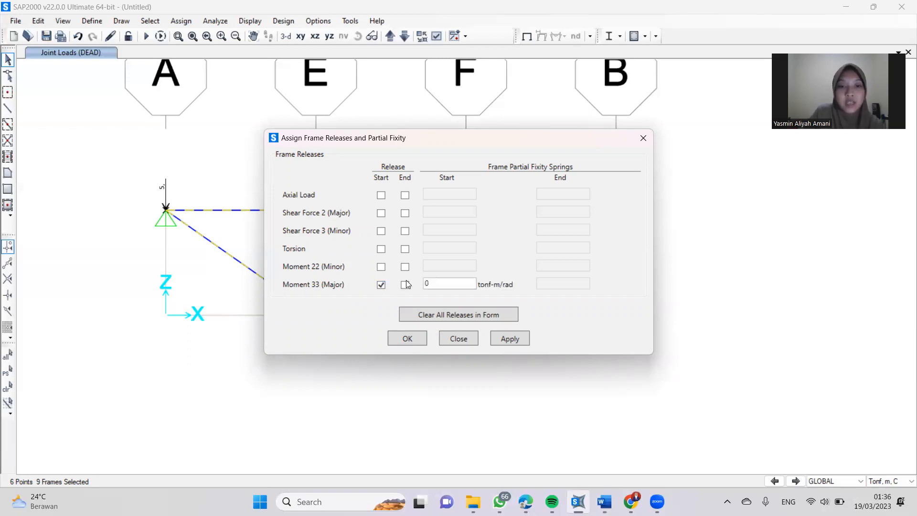
click(405, 284)
click(498, 340)
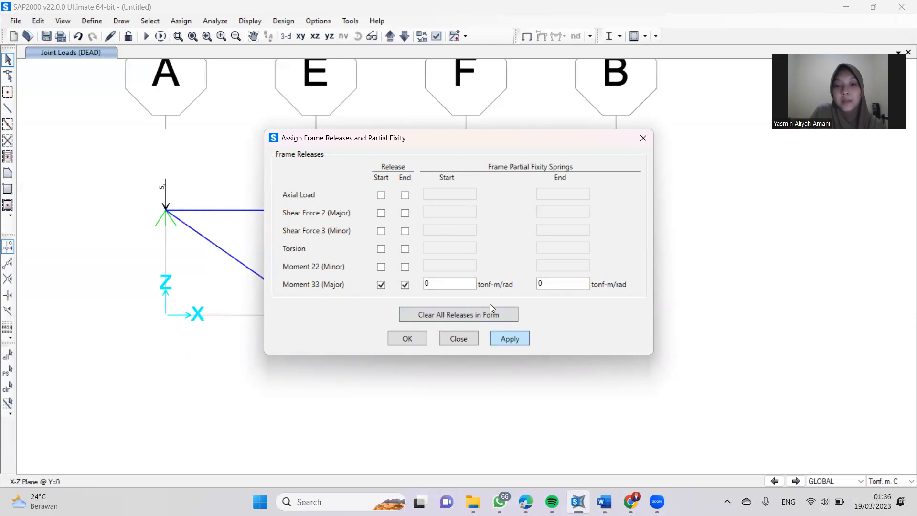
click(412, 338)
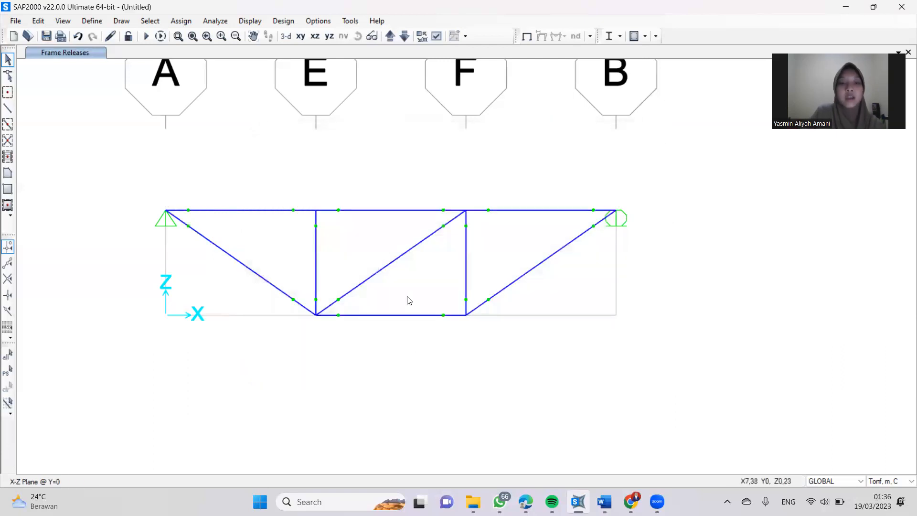
middle_drag(399, 254, 426, 288)
scroll(525, 248, up, 5)
scroll(571, 172, down, 6)
scroll(497, 171, up, 4)
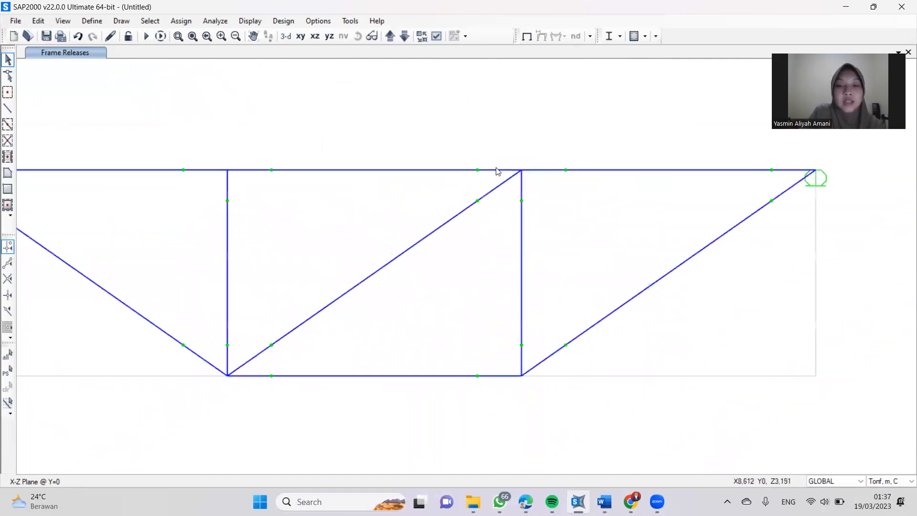
Step: Set the self-weight multiplier of the DEAD load pattern to 0 and save the load pattern definition
scroll(495, 194, up, 3)
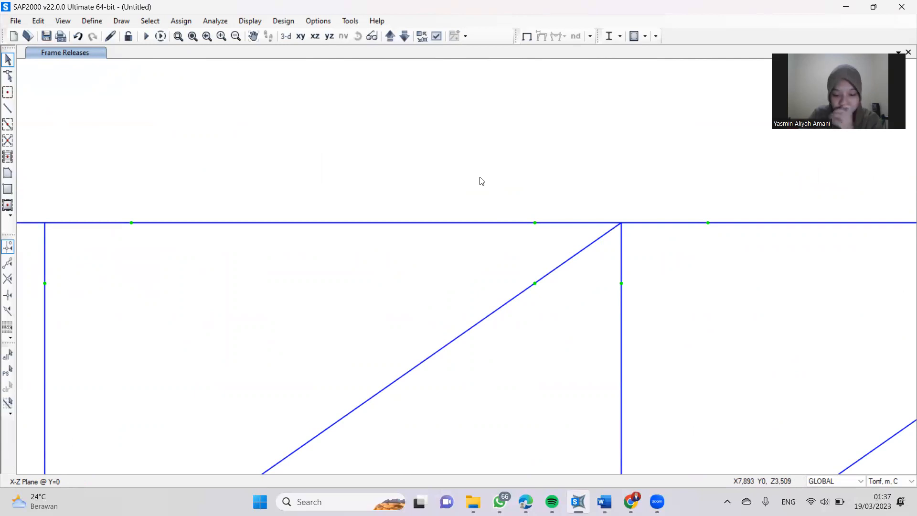
scroll(371, 115, down, 5)
middle_drag(373, 113, 418, 150)
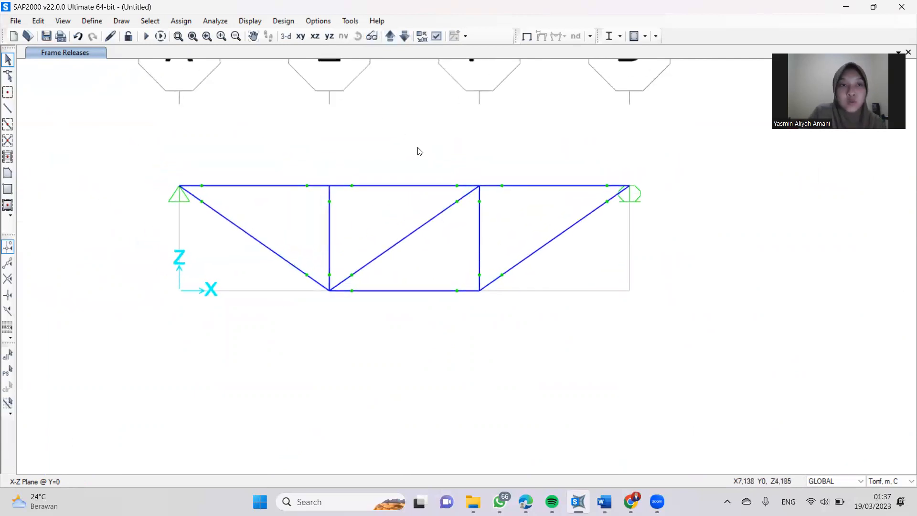
click(101, 23)
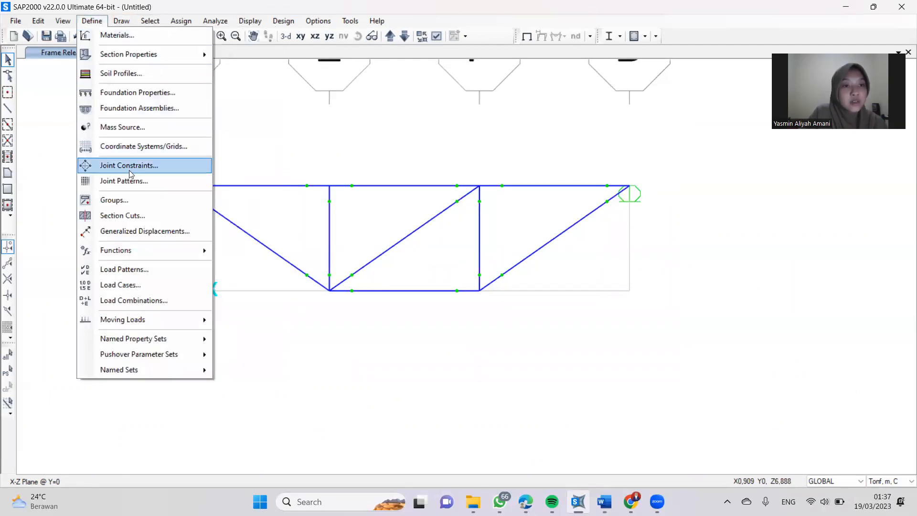
click(137, 271)
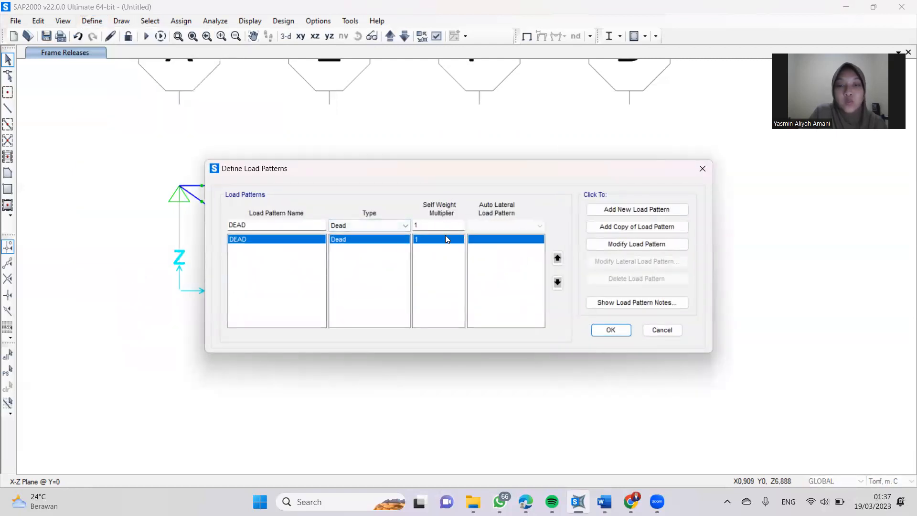
click(433, 224)
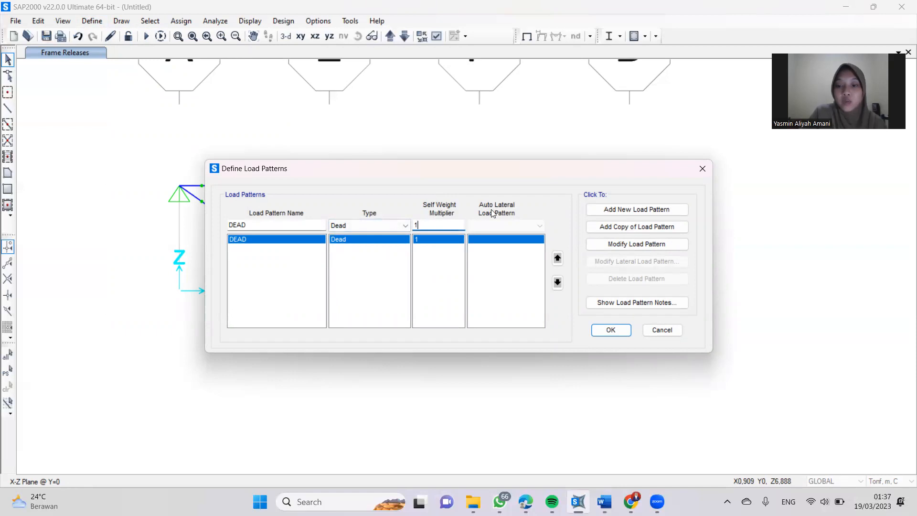
key(BackSpace)
text(0)
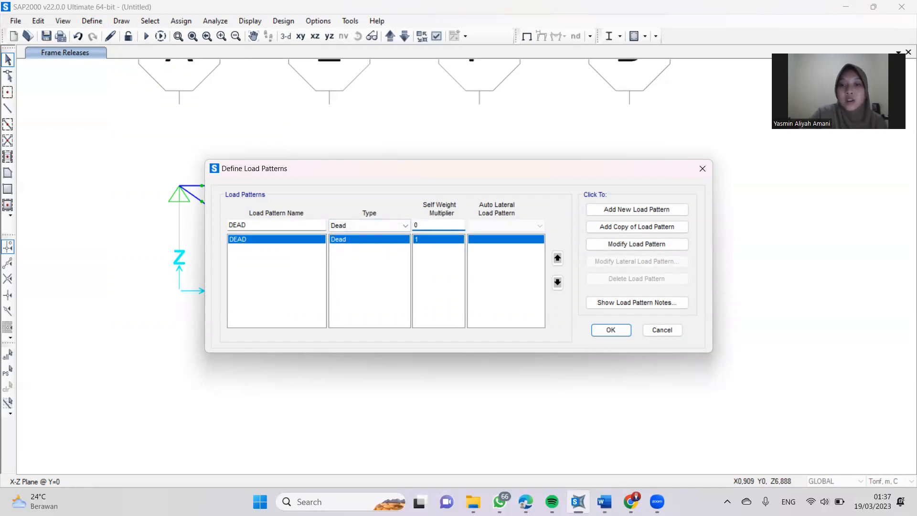
click(642, 243)
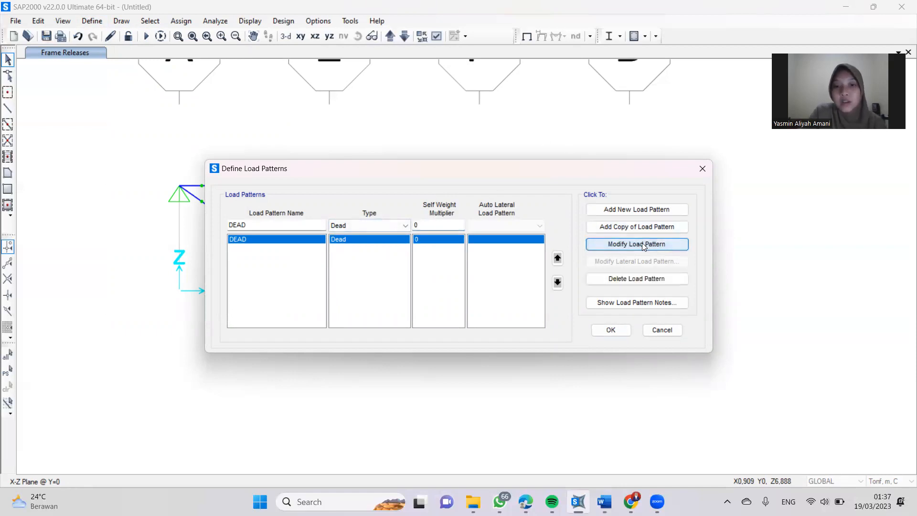
click(610, 330)
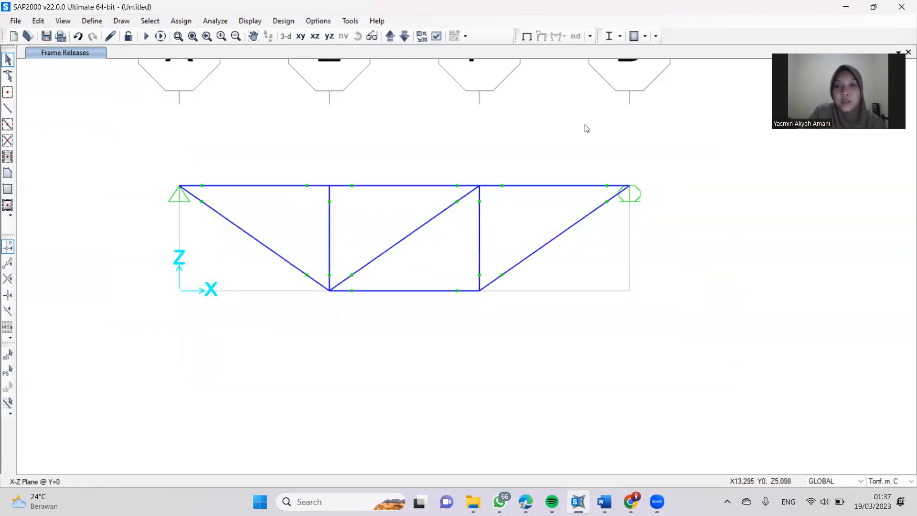
Step: Set the analysis options to the Plane Frame degrees of freedom in the XZ plane
middle_drag(587, 129, 594, 194)
scroll(594, 194, up, 2)
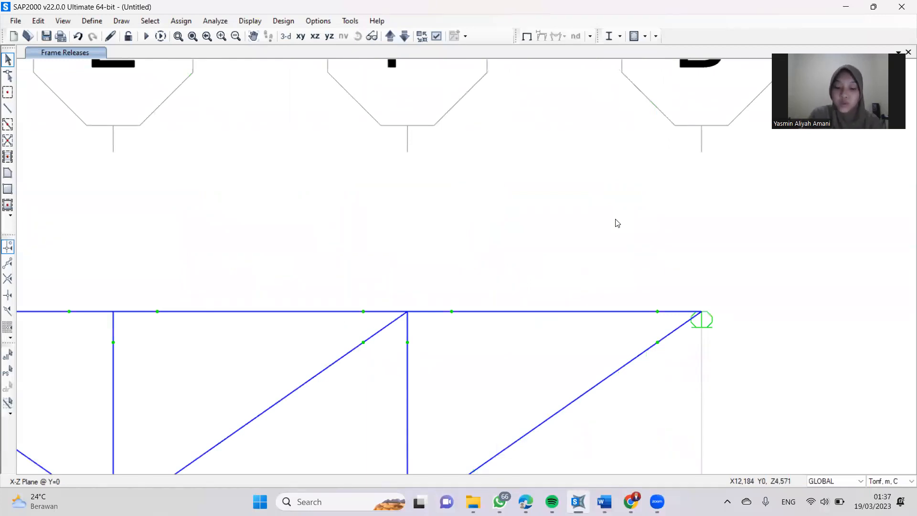
click(216, 21)
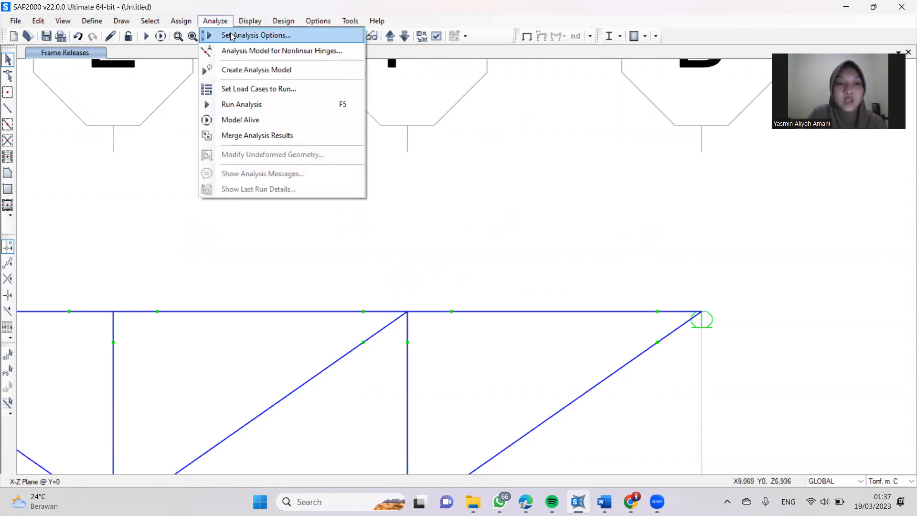
click(231, 35)
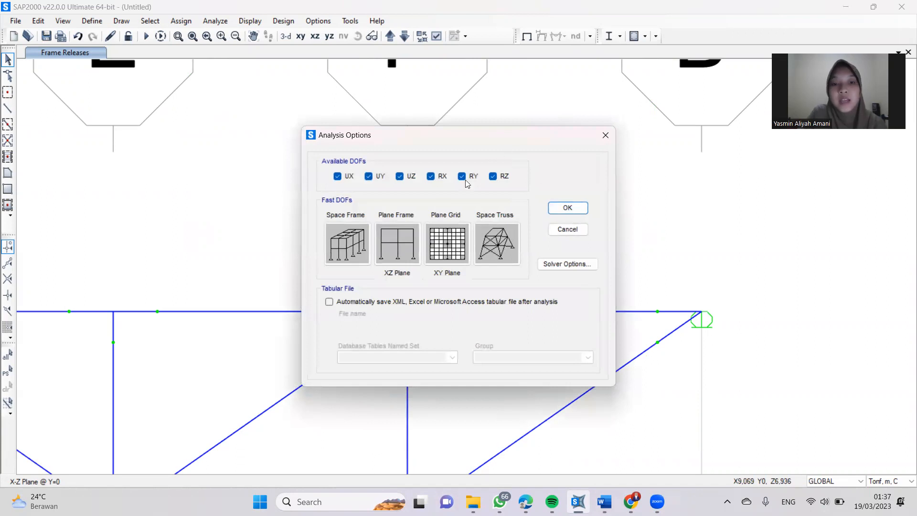
click(411, 244)
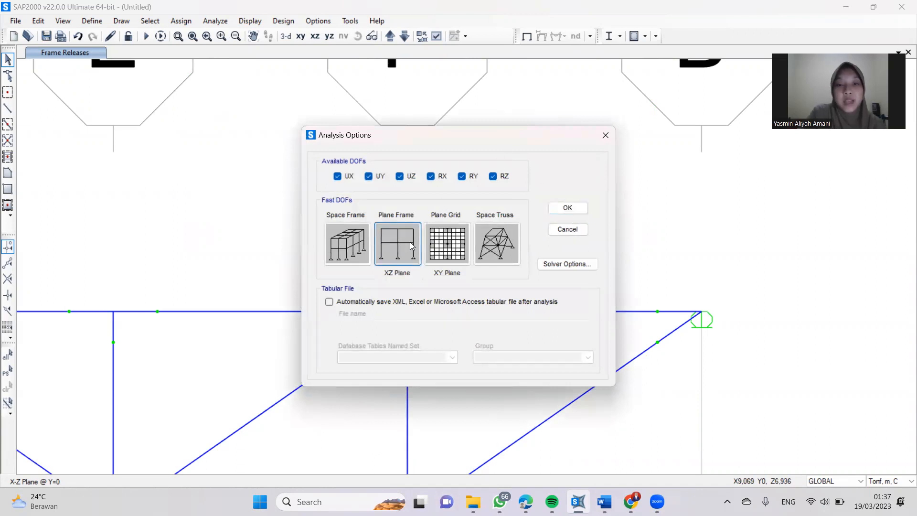
click(568, 208)
Step: Exclude the MODAL load case from the run and start the analysis for the DEAD case only
scroll(648, 195, down, 3)
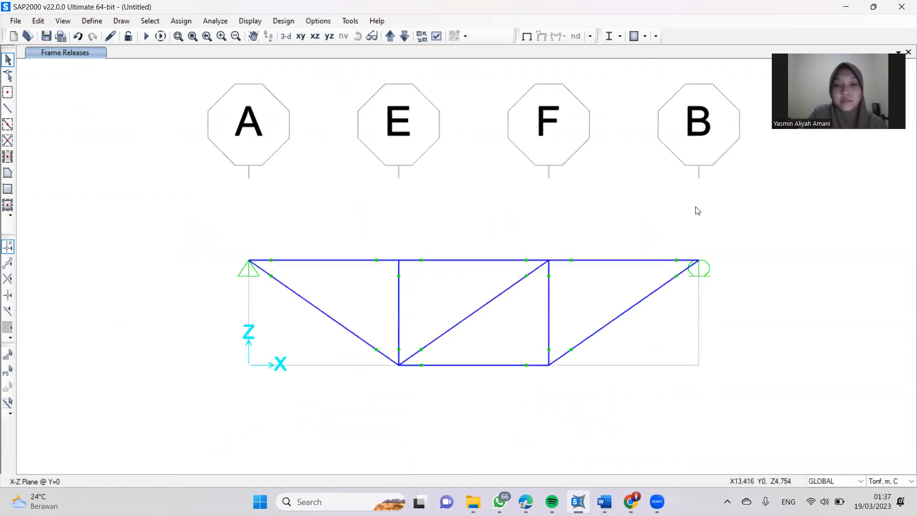
middle_drag(682, 261, 568, 267)
scroll(568, 259, up, 2)
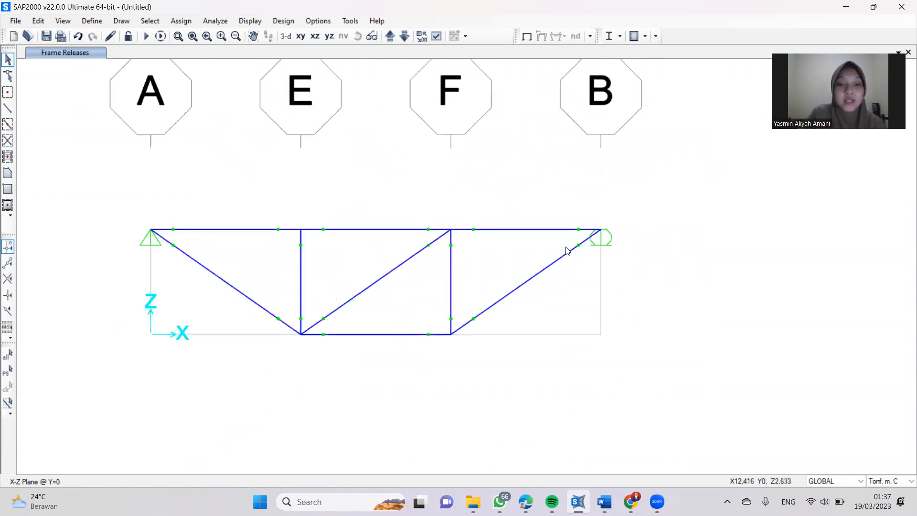
click(205, 23)
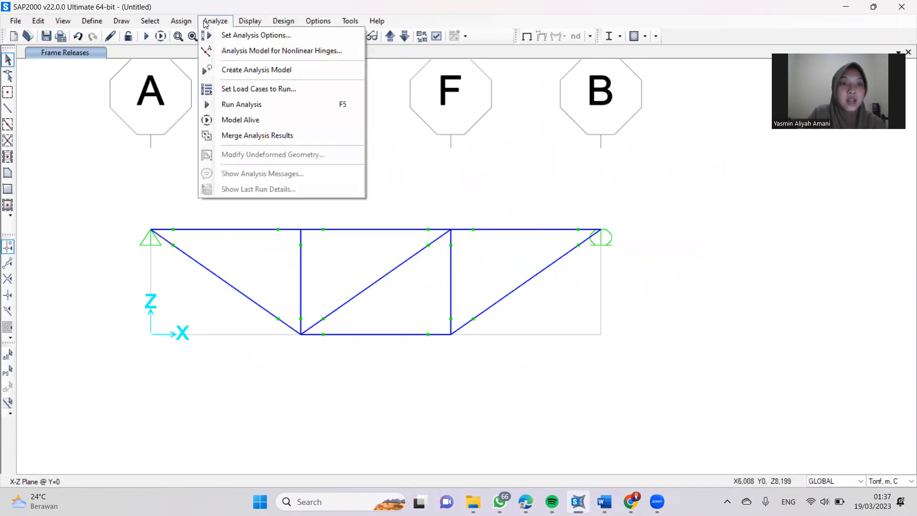
click(231, 105)
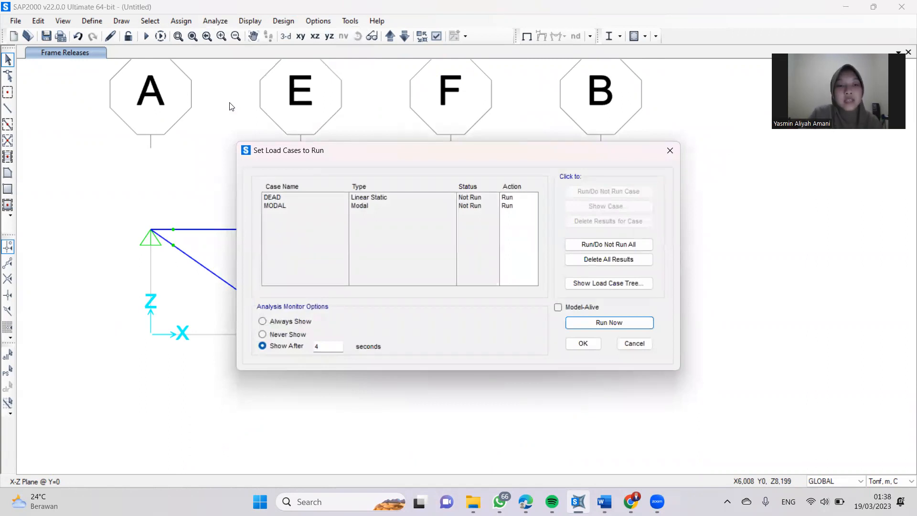
click(276, 205)
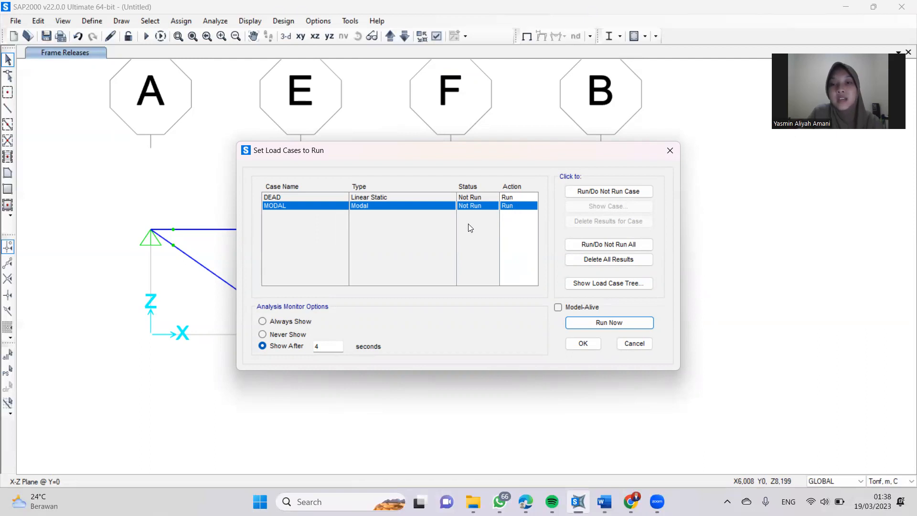
click(609, 195)
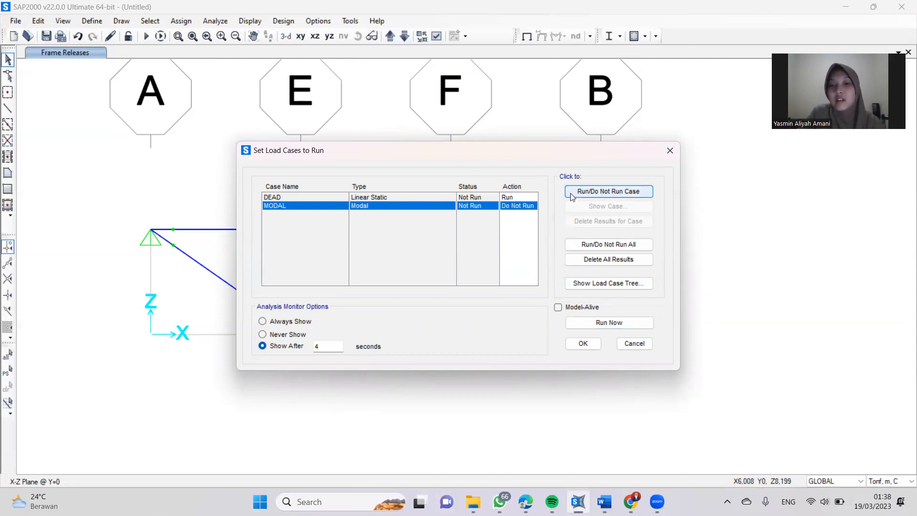
click(599, 323)
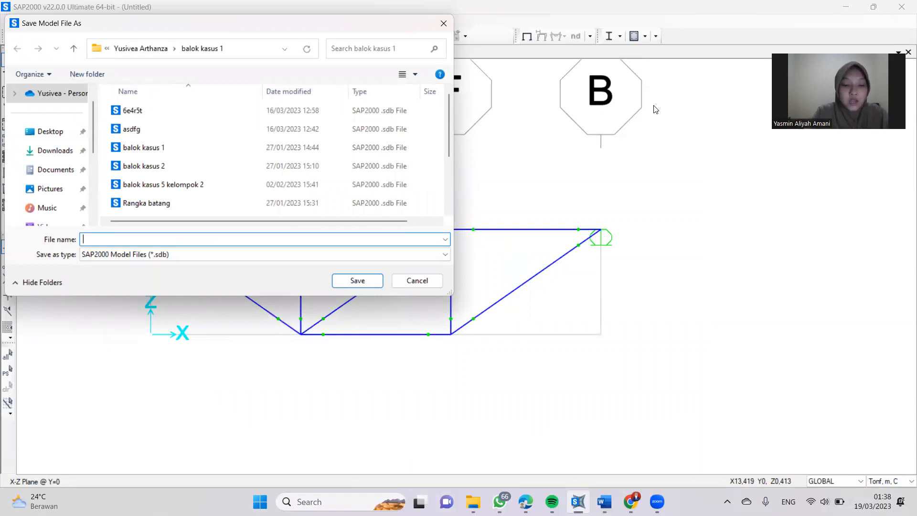
text(IAT)
key(BackSpace)
key(BackSpace)
key(BackSpace)
text(kA)
key(BackSpace)
key(BackSpace)
text(lATIHAN)
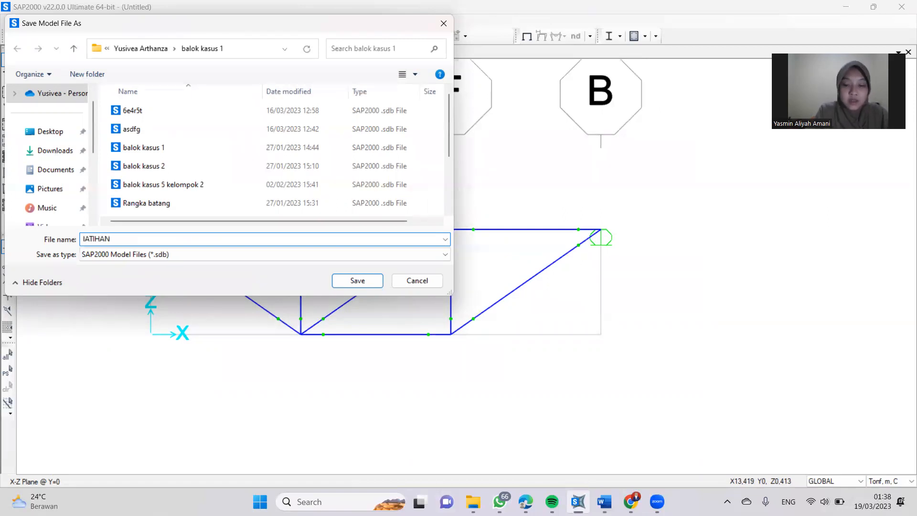
key(BackSpace)
key(BackSpace)
key(BackSpace)
key(BackSpace)
key(BackSpace)
key(BackSpace)
key(BackSpace)
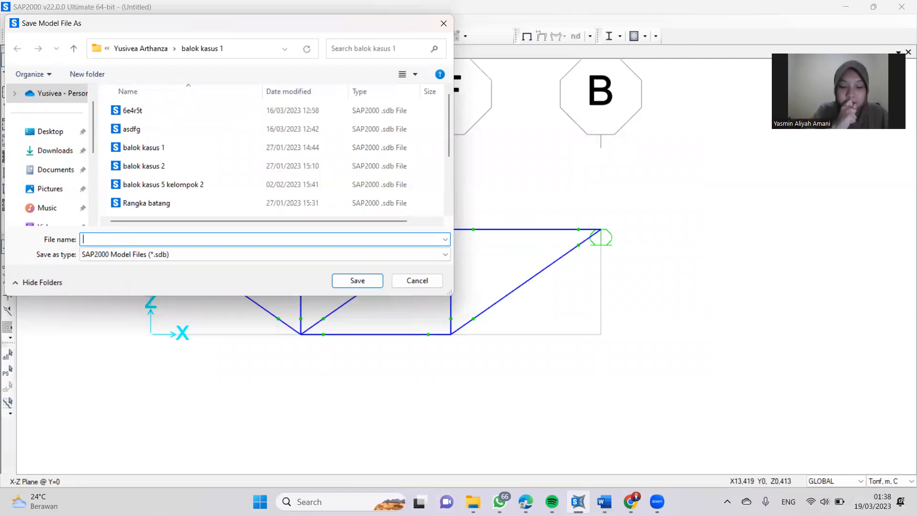
text(lAPO)
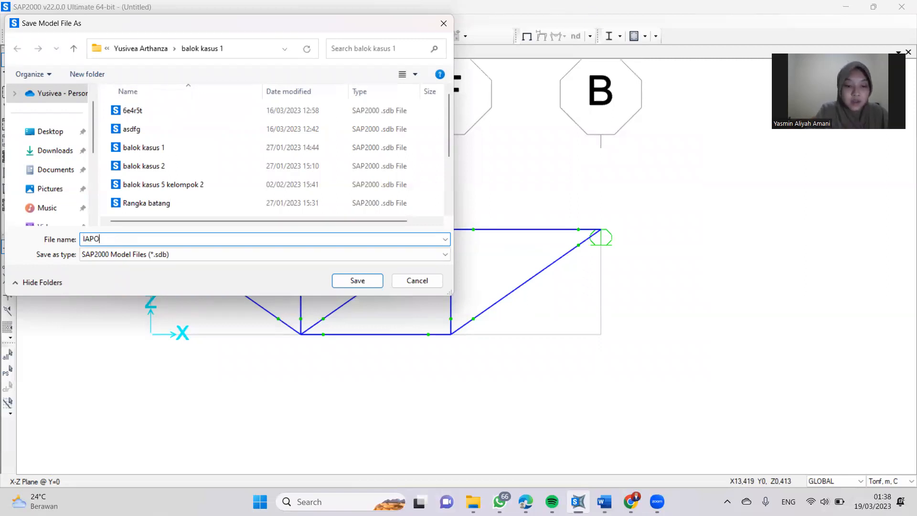
key(BackSpace)
key(BackSpace)
key(BackSpace)
key(BackSpace)
Step: Save the model as LAPORAN PRAKTIKUM_SAP2000 so the analysis runs, and dismiss the analysis messages
text(LAP)
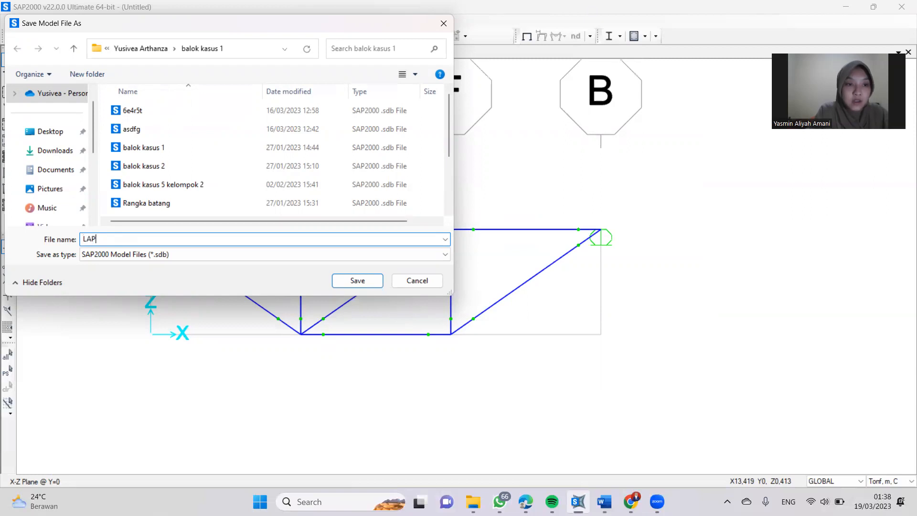
text(ORAN PR)
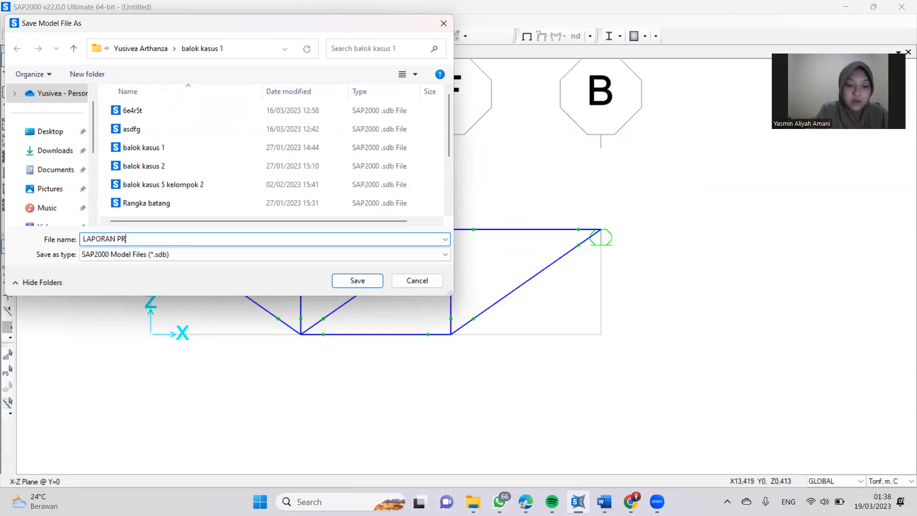
text(AKTIKUM)
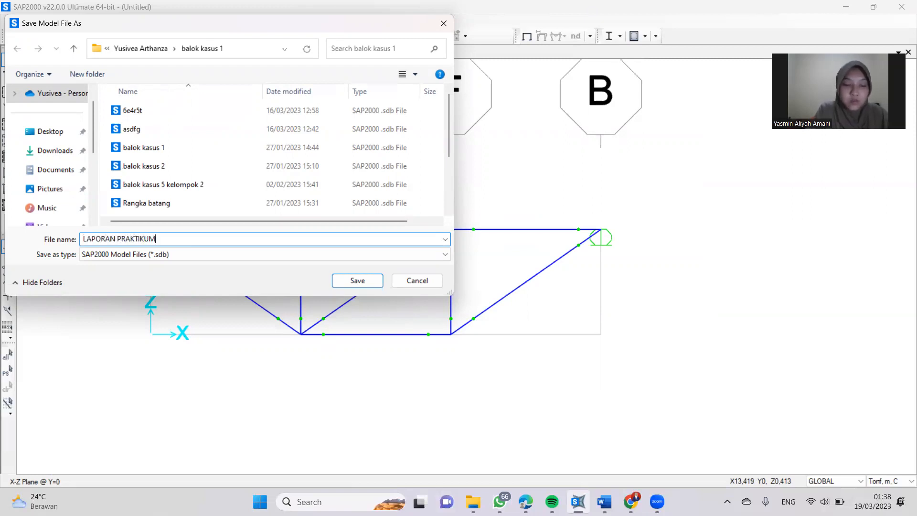
text(_SAP)
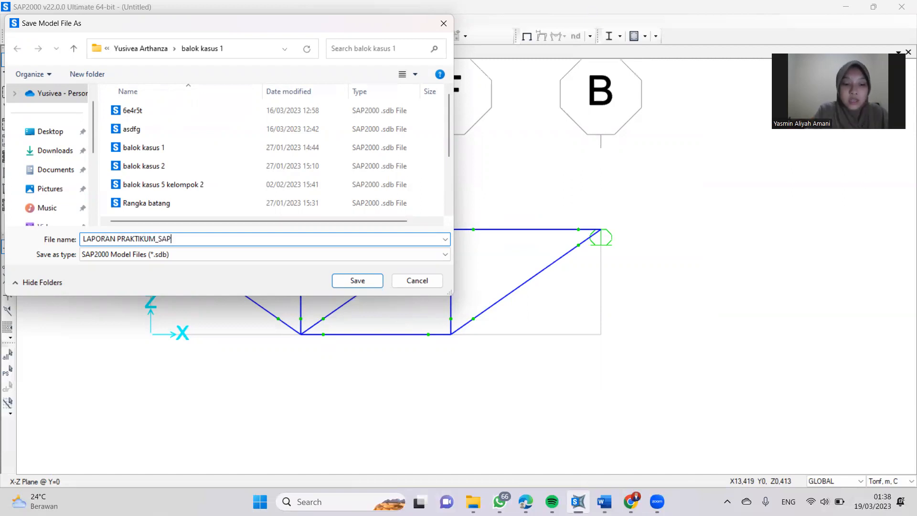
text(2000)
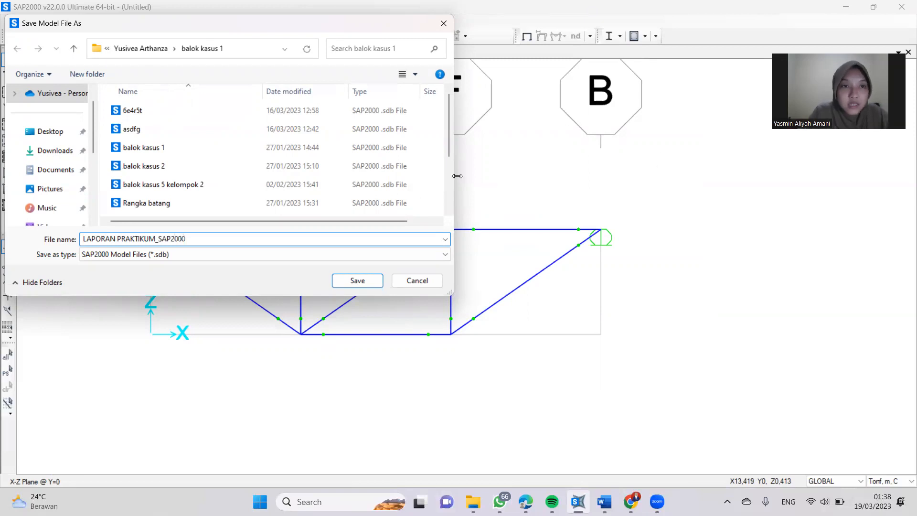
click(359, 281)
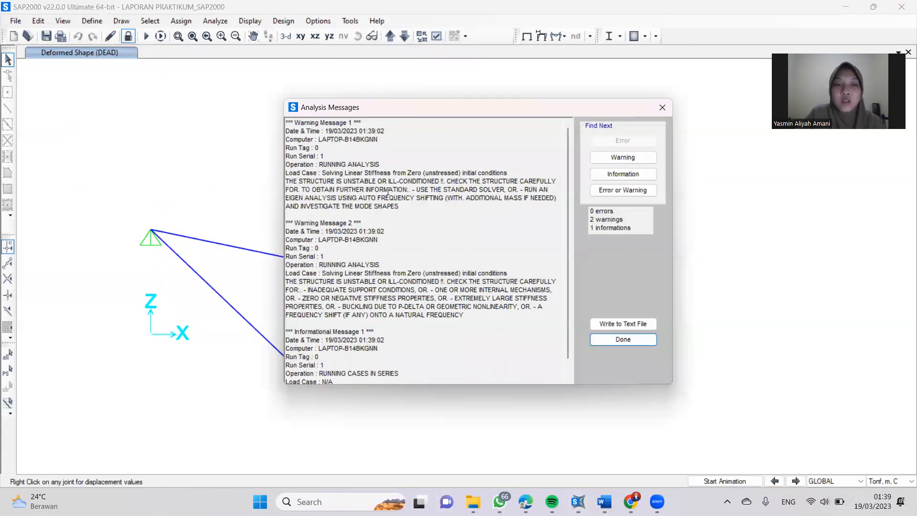
click(614, 340)
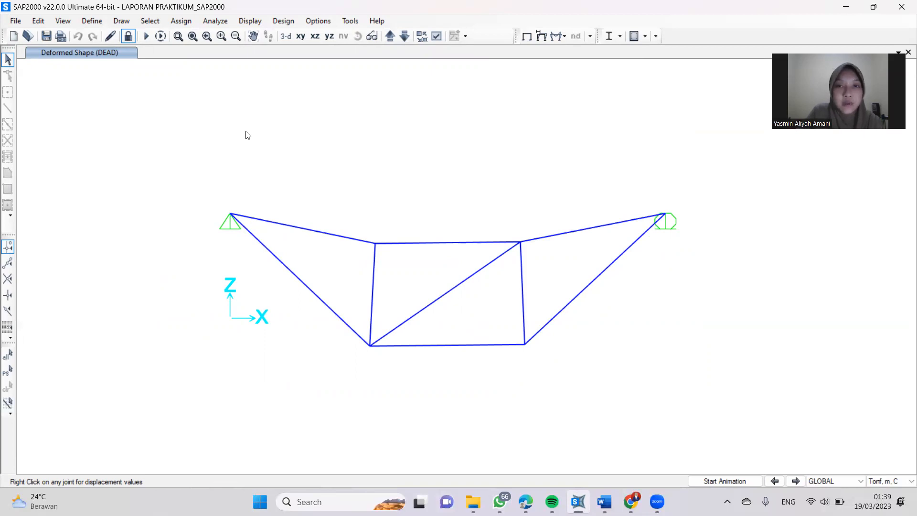
Step: Display the joint reactions for the DEAD case as arrows and move the reactions dialog off the truss
click(250, 21)
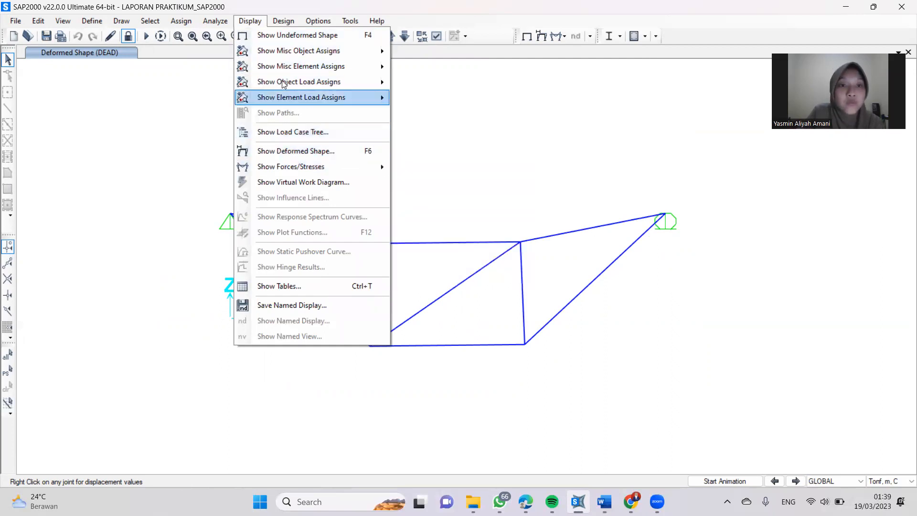
mouse_move(306, 170)
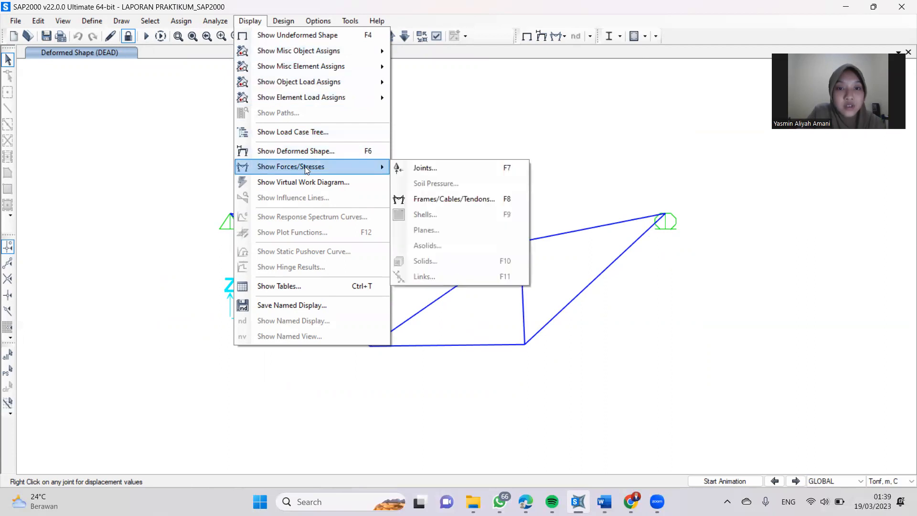
click(425, 168)
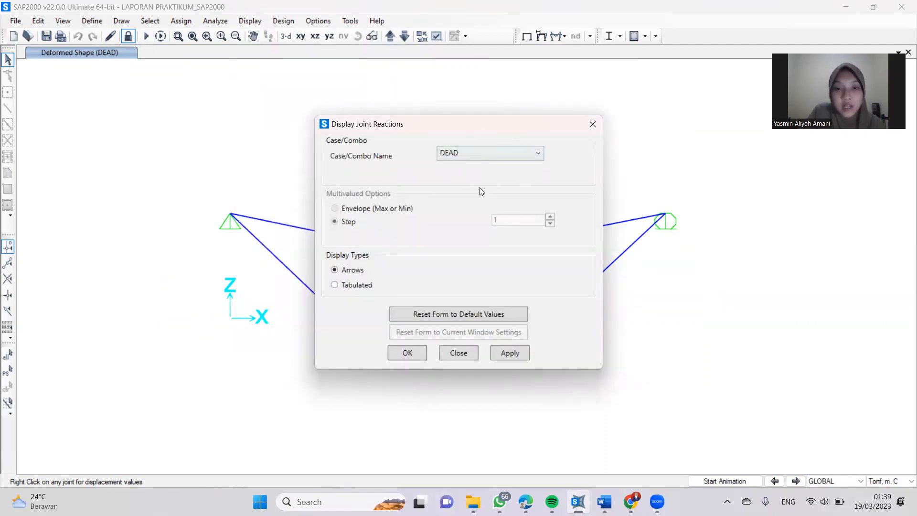
click(513, 353)
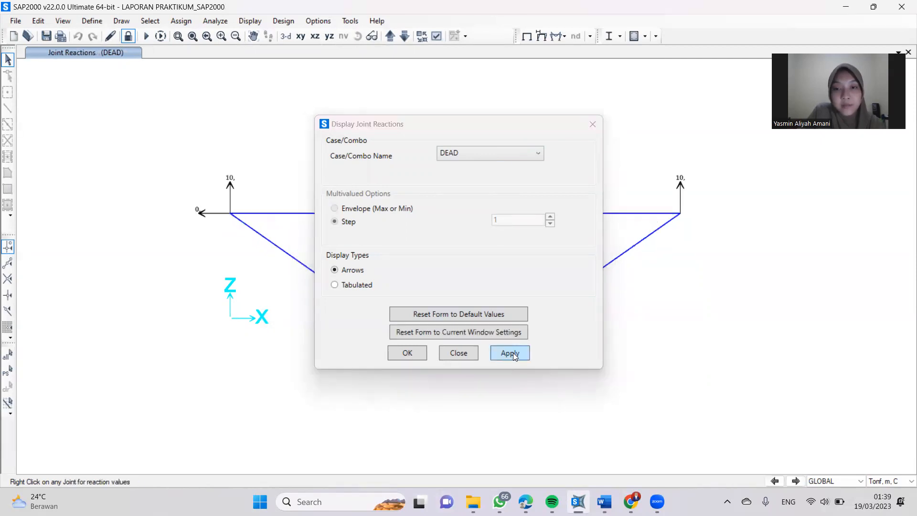
click(404, 129)
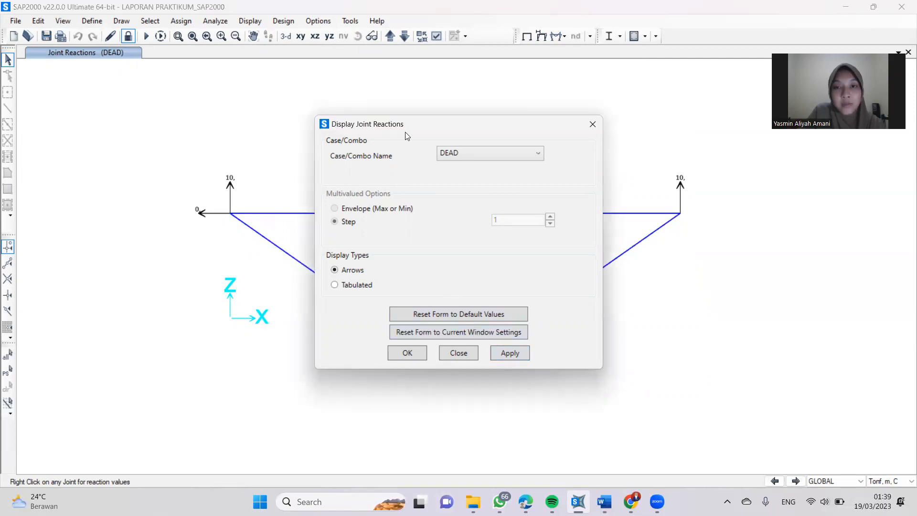
drag(406, 136, 652, 119)
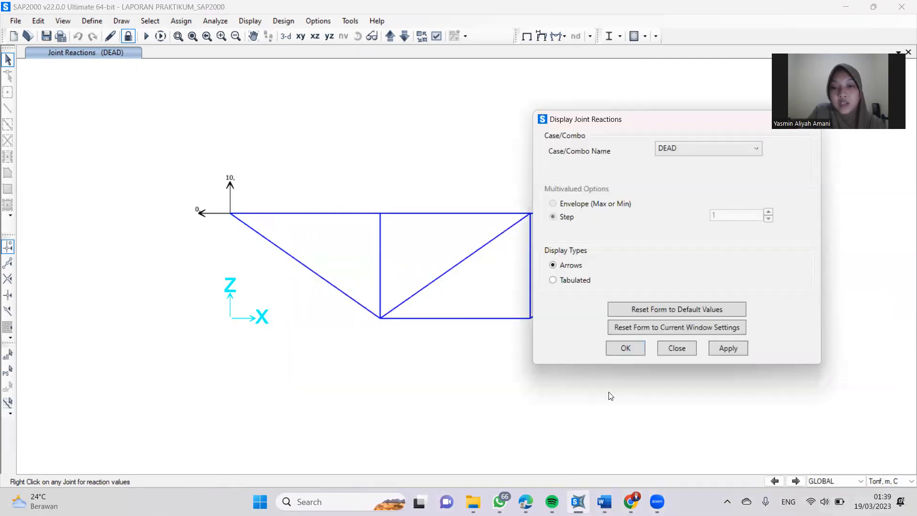
Step: Close the joint reactions dialog and display only the Frame Output tables from the Element Output analysis results
click(617, 348)
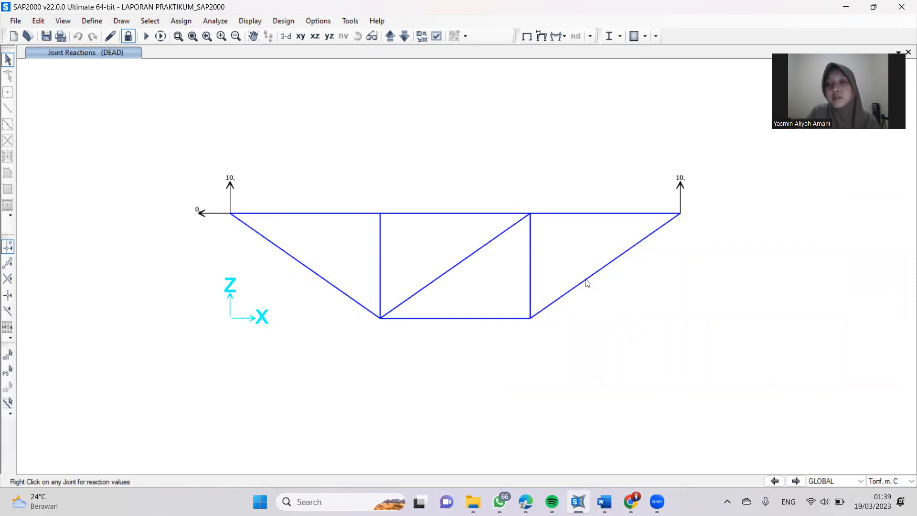
click(250, 21)
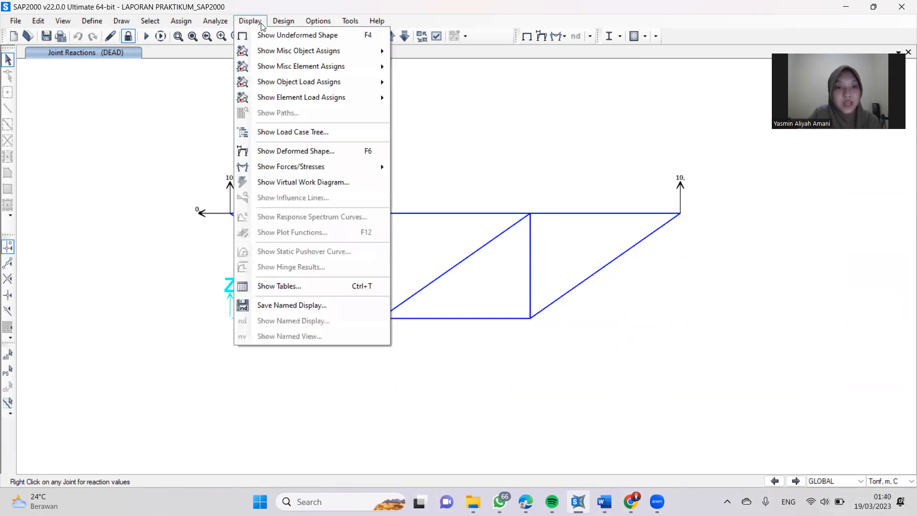
click(322, 286)
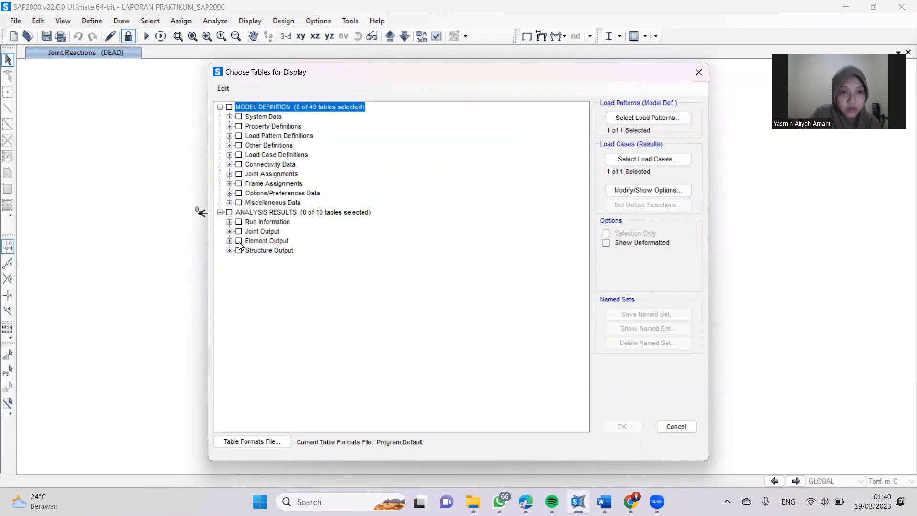
click(239, 222)
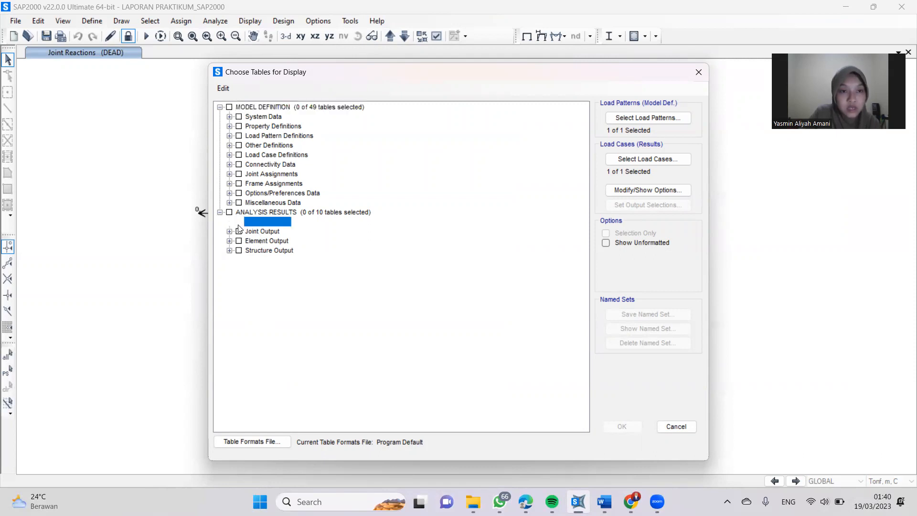
click(238, 222)
click(229, 231)
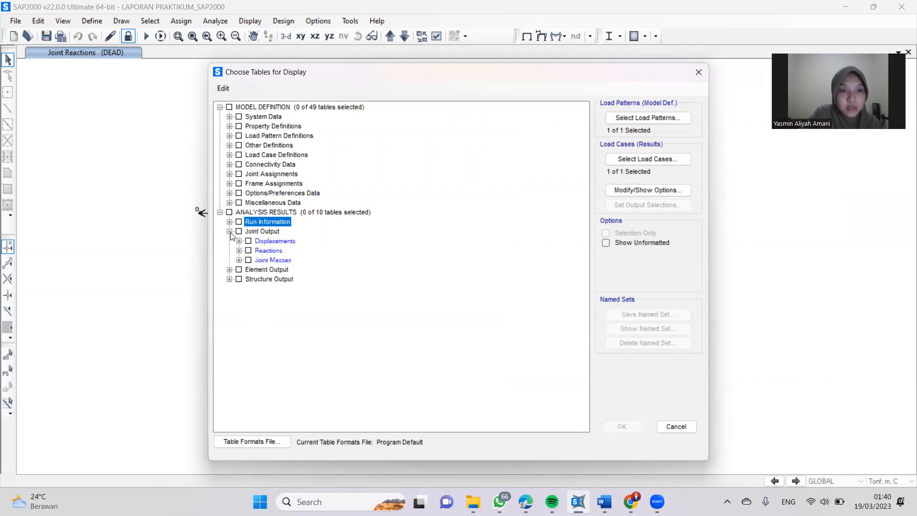
click(229, 269)
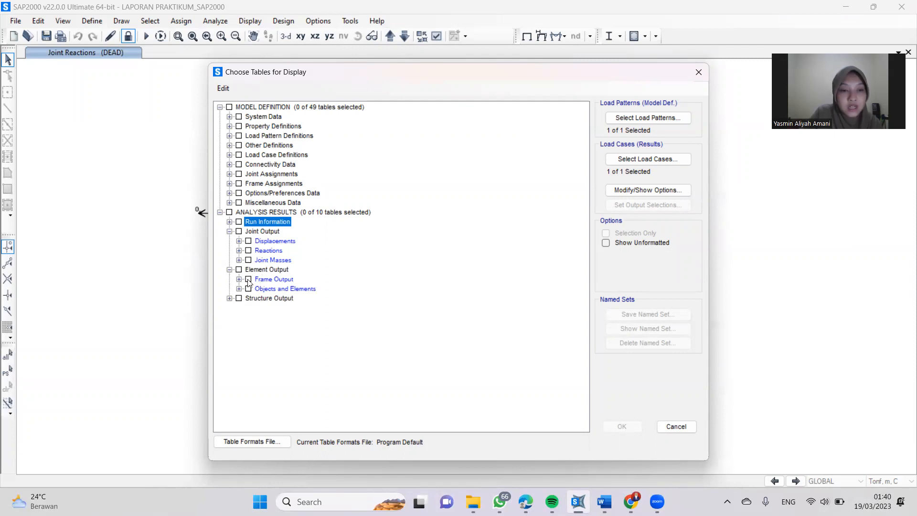
click(249, 280)
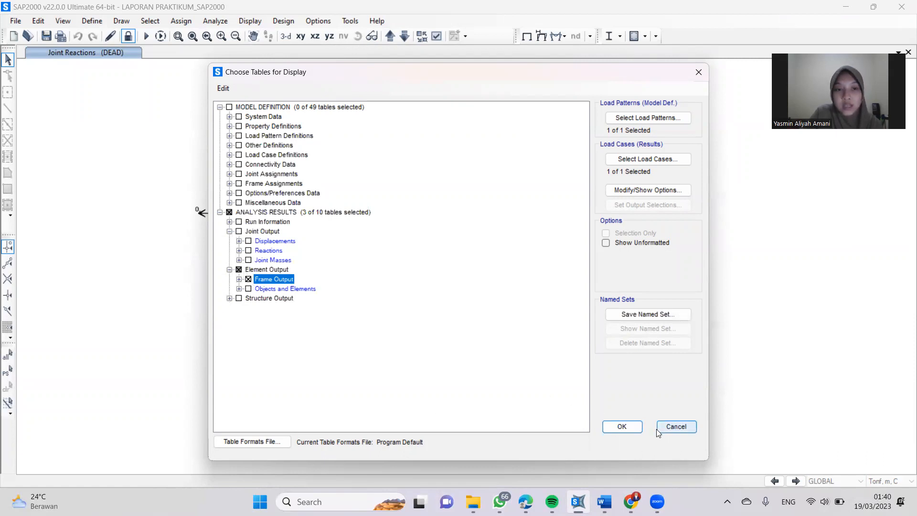
click(240, 270)
click(239, 270)
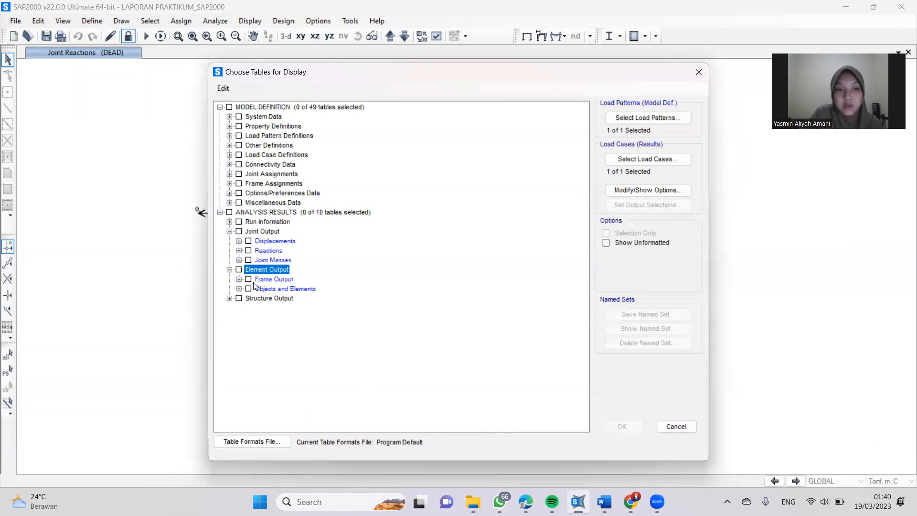
click(248, 279)
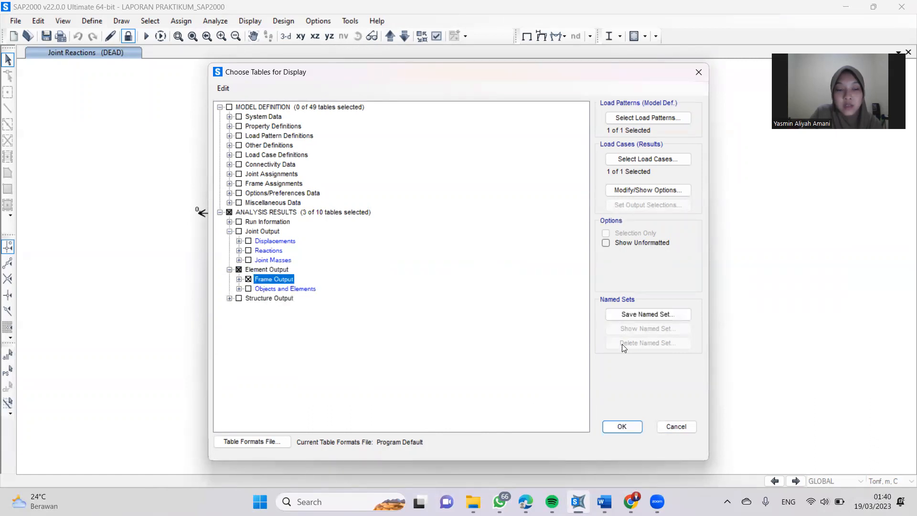
click(636, 425)
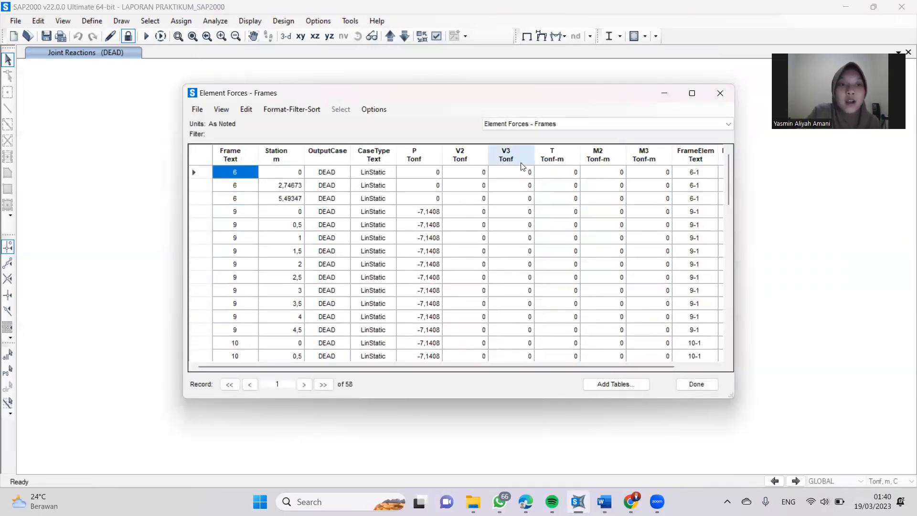
Step: Examine the axial forces of all members in the Element Forces - Frames table and close the table
scroll(405, 180, down, 5)
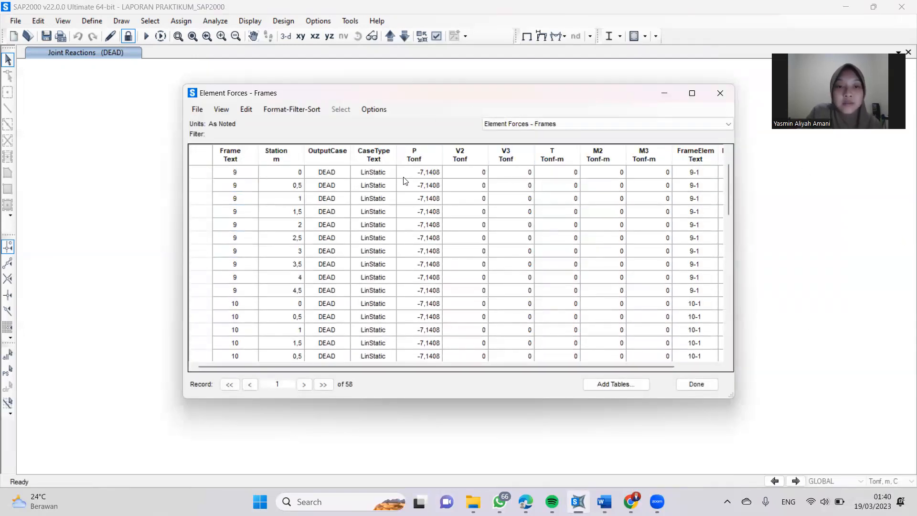
scroll(405, 180, down, 10)
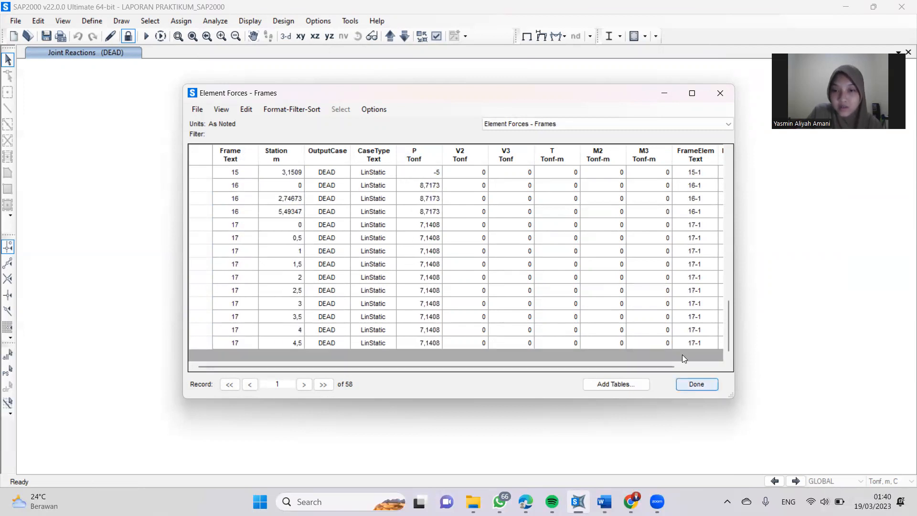
scroll(621, 320, up, 5)
scroll(566, 287, up, 9)
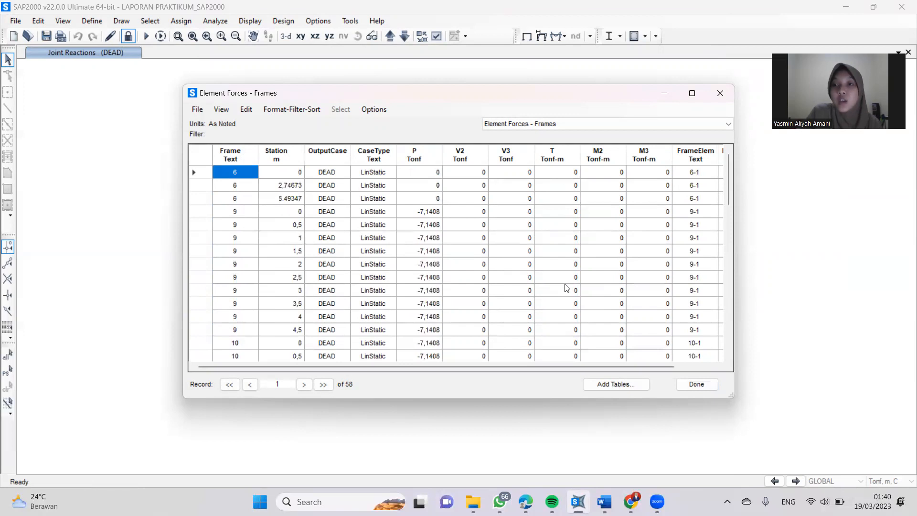
click(714, 389)
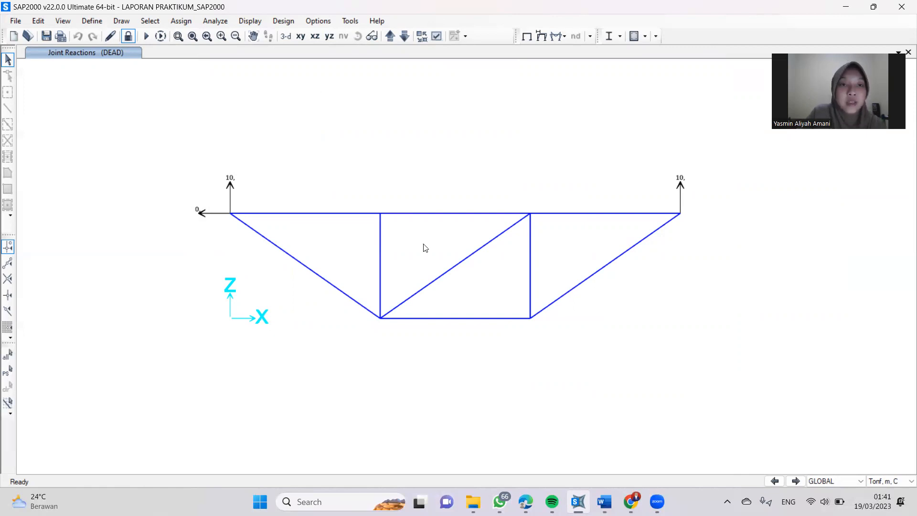
Step: Display the axial force diagram with values for the DEAD case and move the frame forces dialog off the truss
click(259, 23)
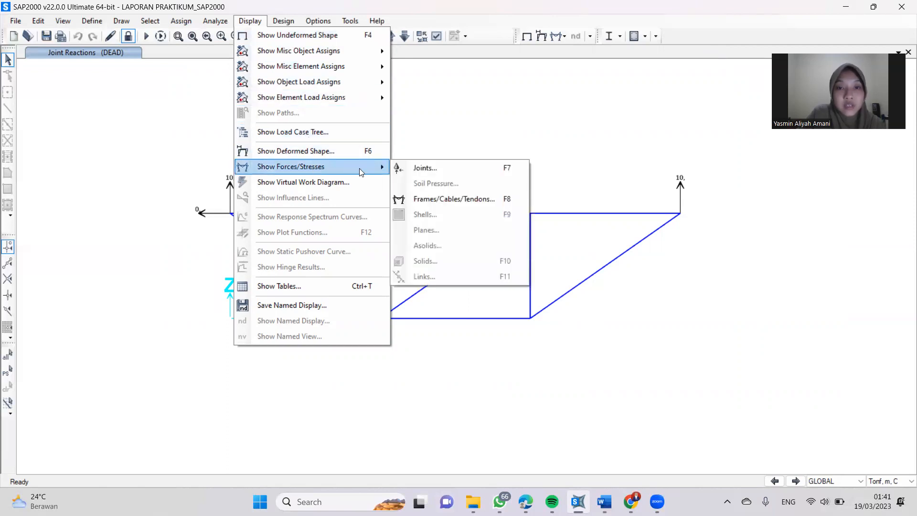
click(429, 200)
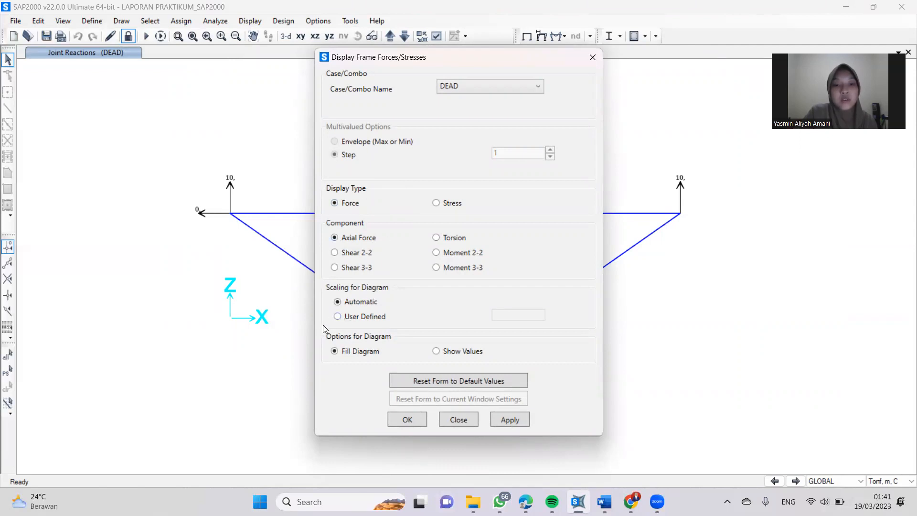
click(436, 352)
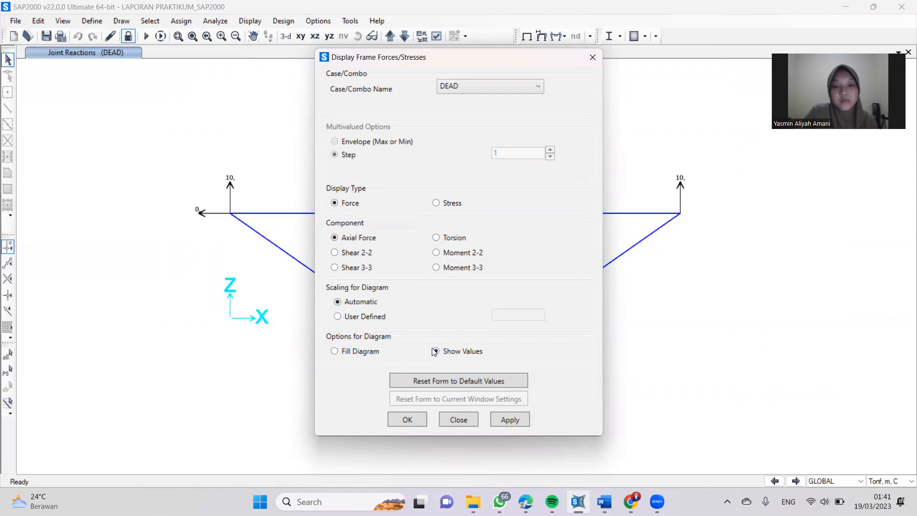
click(518, 421)
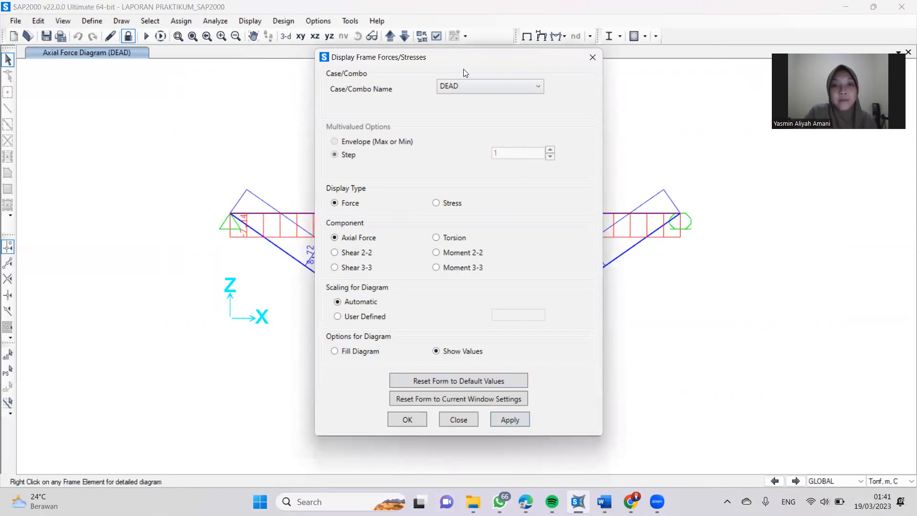
middle_drag(516, 162, 401, 190)
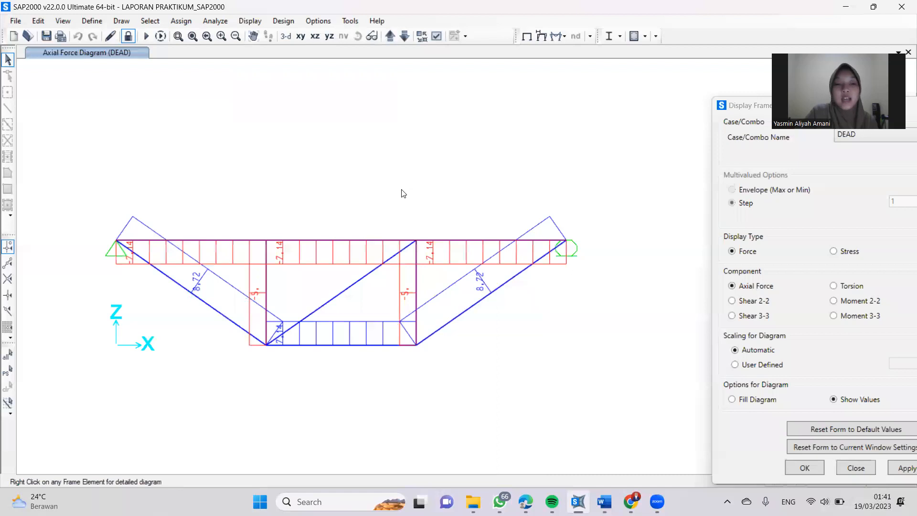
scroll(410, 168, up, 3)
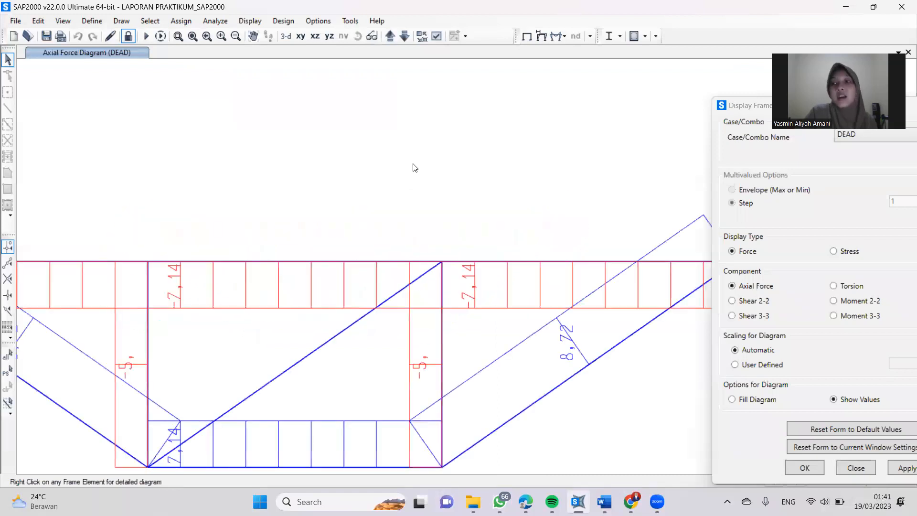
scroll(414, 167, down, 6)
scroll(414, 167, up, 4)
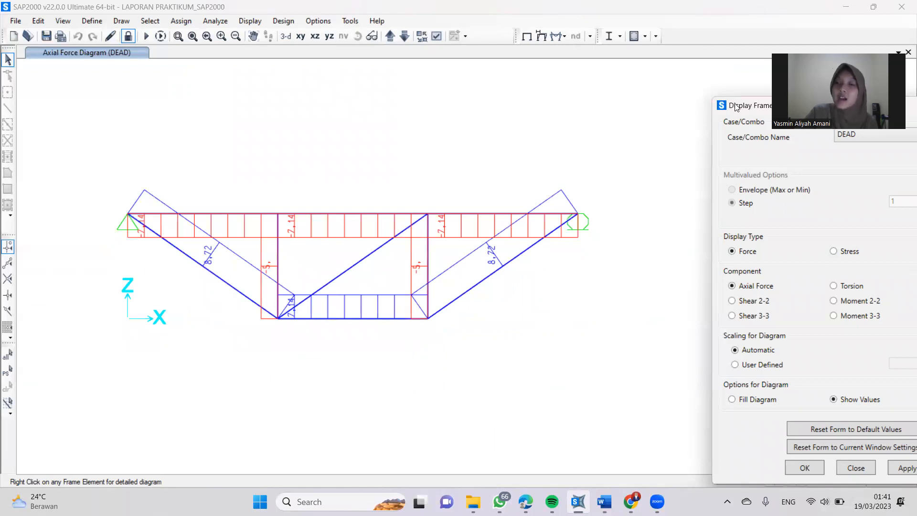
drag(736, 106, 589, 70)
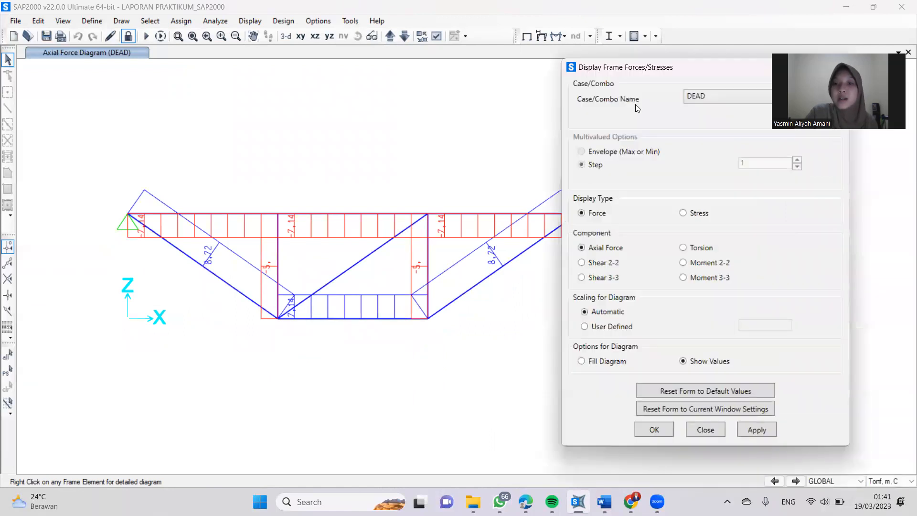
drag(631, 72, 669, 68)
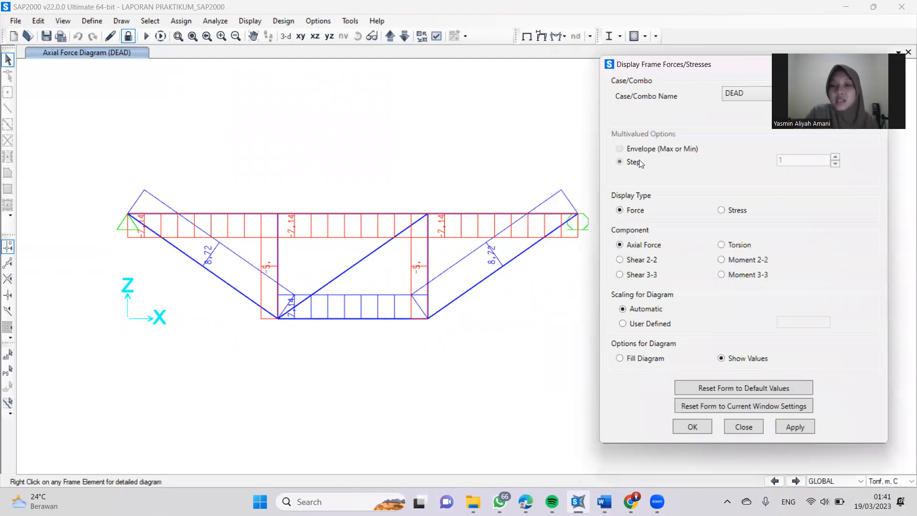
Step: Display the truss's Shear 2-2 diagram and its Moment 3-3 diagram, both with values for the DEAD case
click(789, 423)
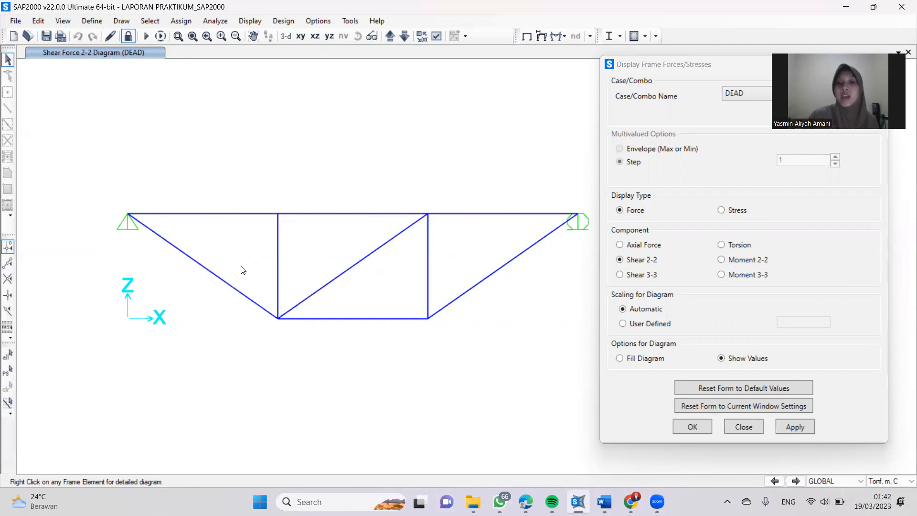
scroll(241, 269, up, 2)
scroll(226, 268, down, 5)
scroll(269, 222, up, 5)
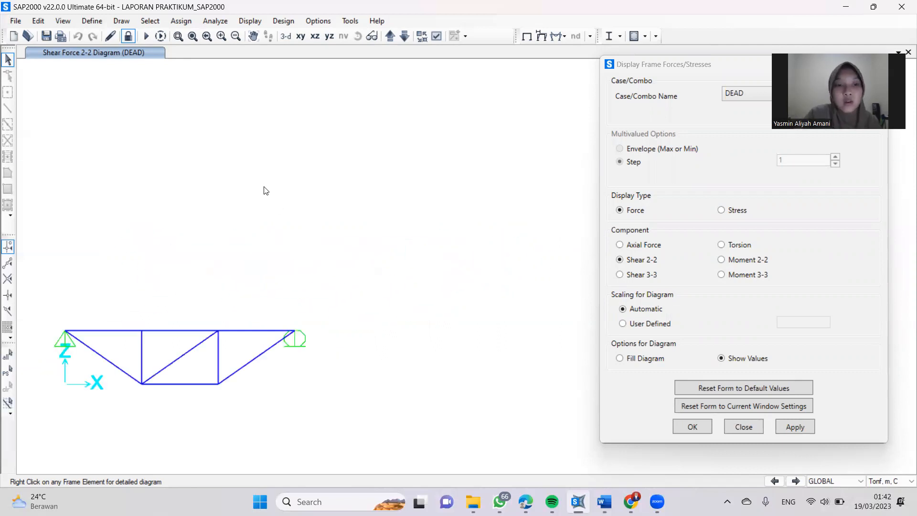
scroll(348, 350, down, 4)
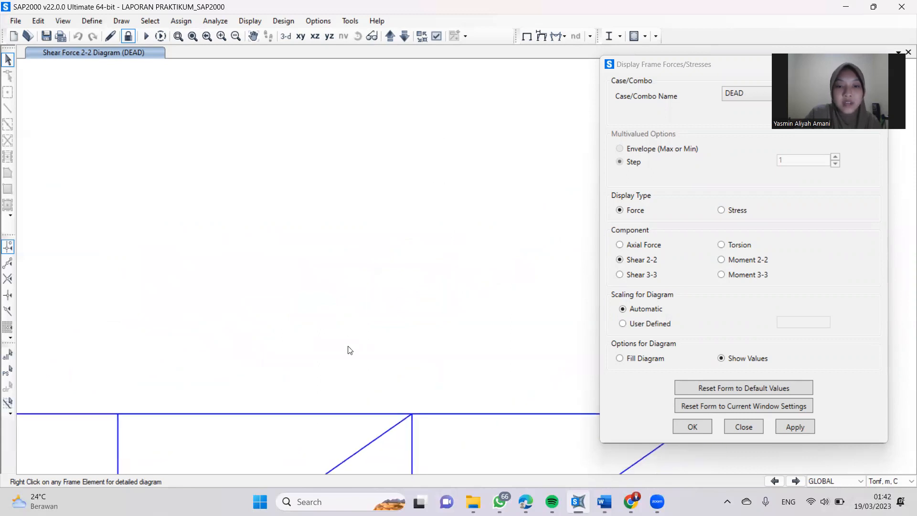
middle_drag(368, 301, 399, 171)
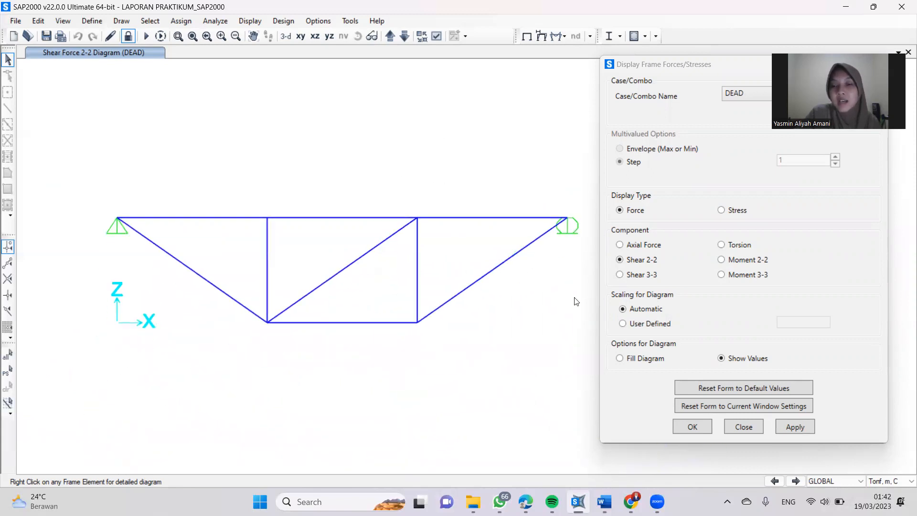
click(722, 275)
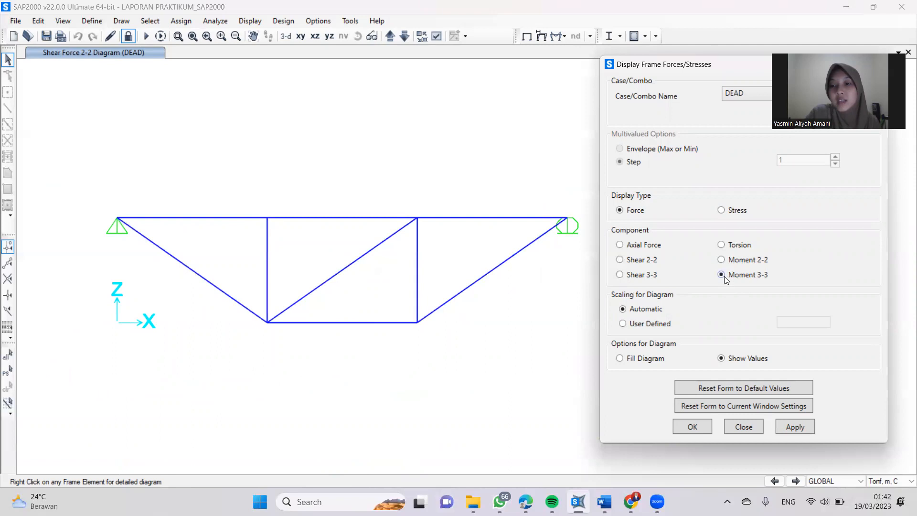
click(788, 426)
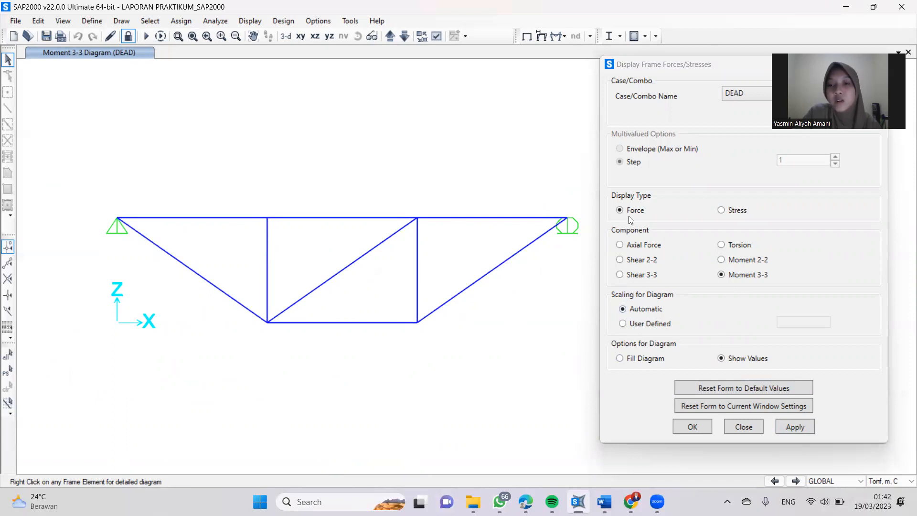
Step: Show the axial force component for the DEAD case as a filled diagram
click(620, 245)
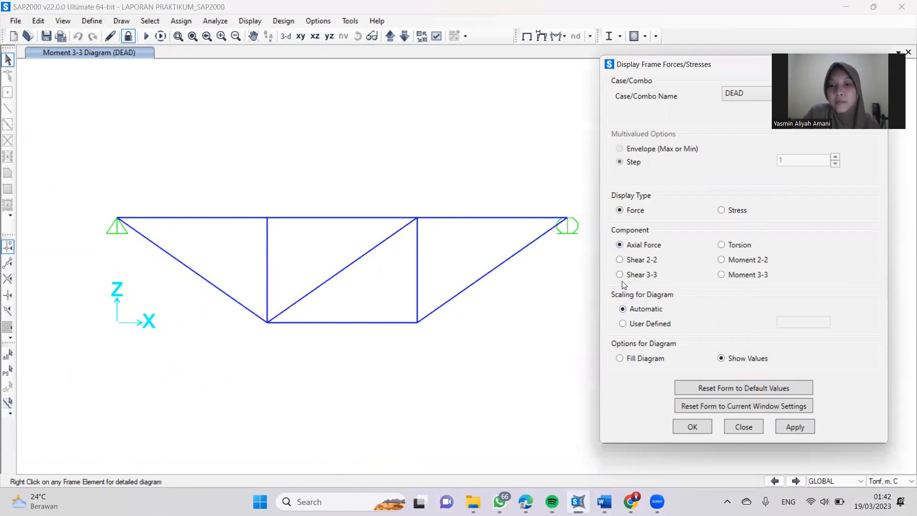
click(620, 358)
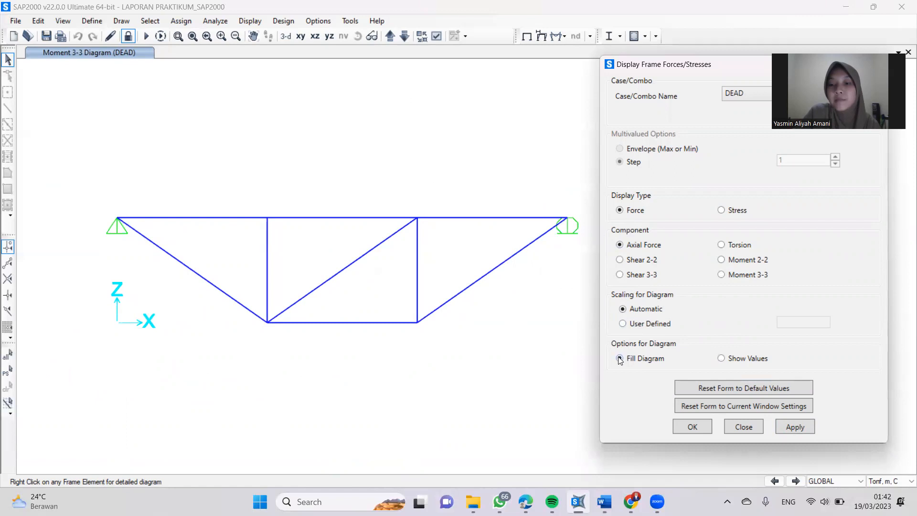
click(794, 426)
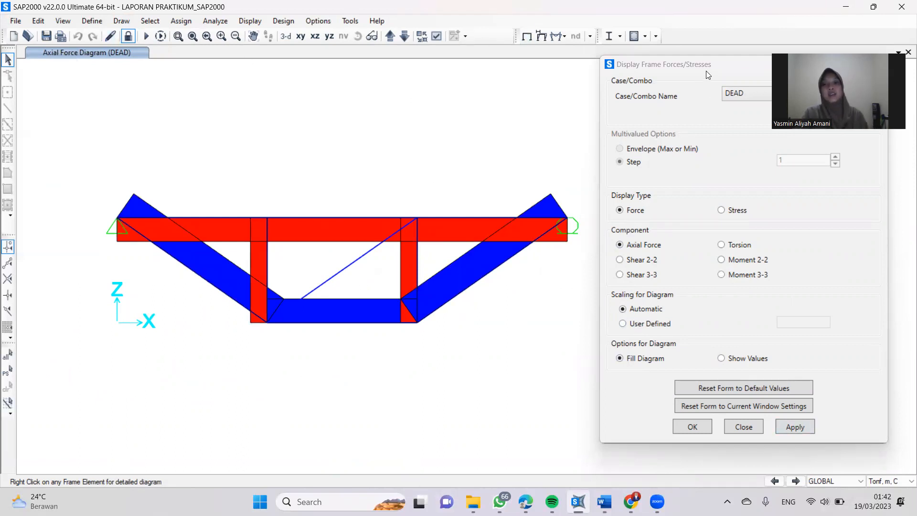
Step: Switch the axial force diagram from filled to showing values and reposition the frame forces dialog
click(721, 358)
click(795, 426)
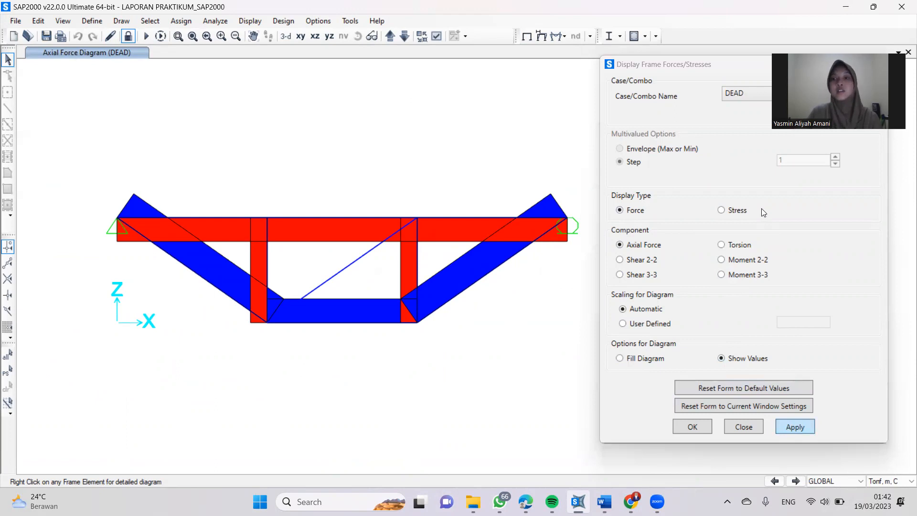
drag(743, 71, 715, 73)
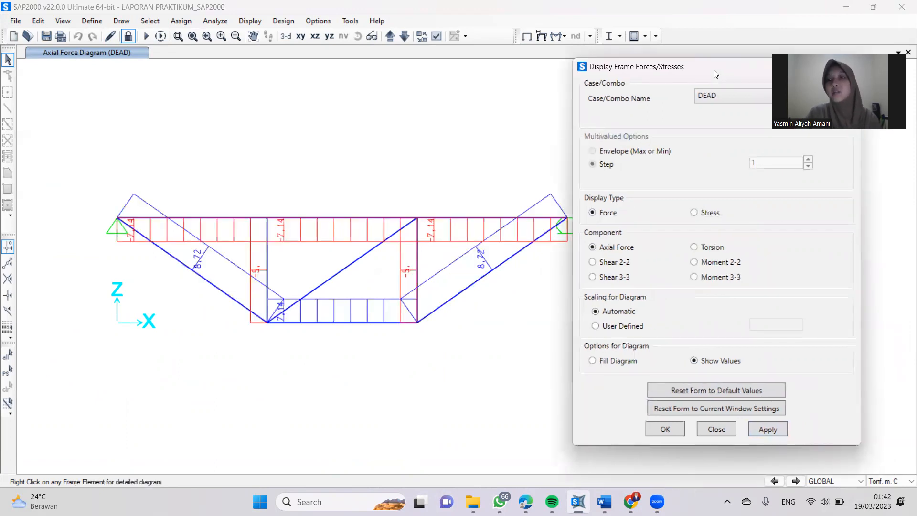